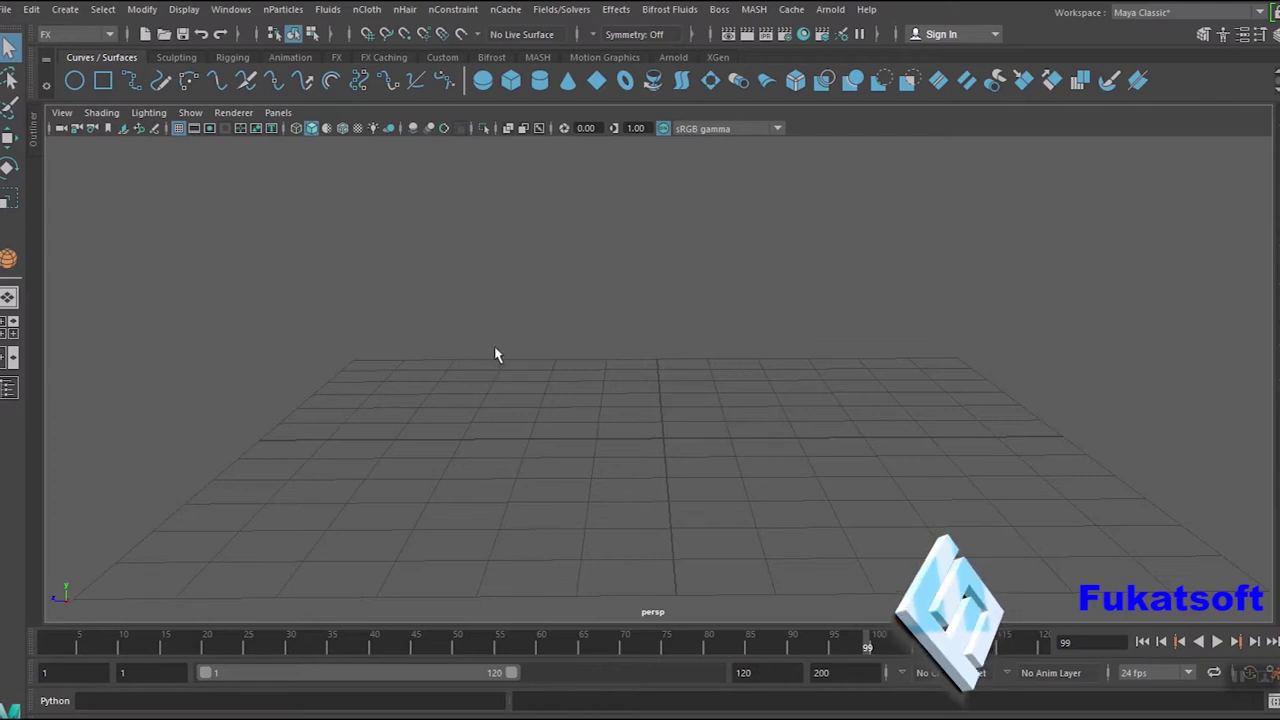
Show the Polygon Primitives submenu under the Create menu.
{"action": "left_click", "coordinate": [65, 10]}
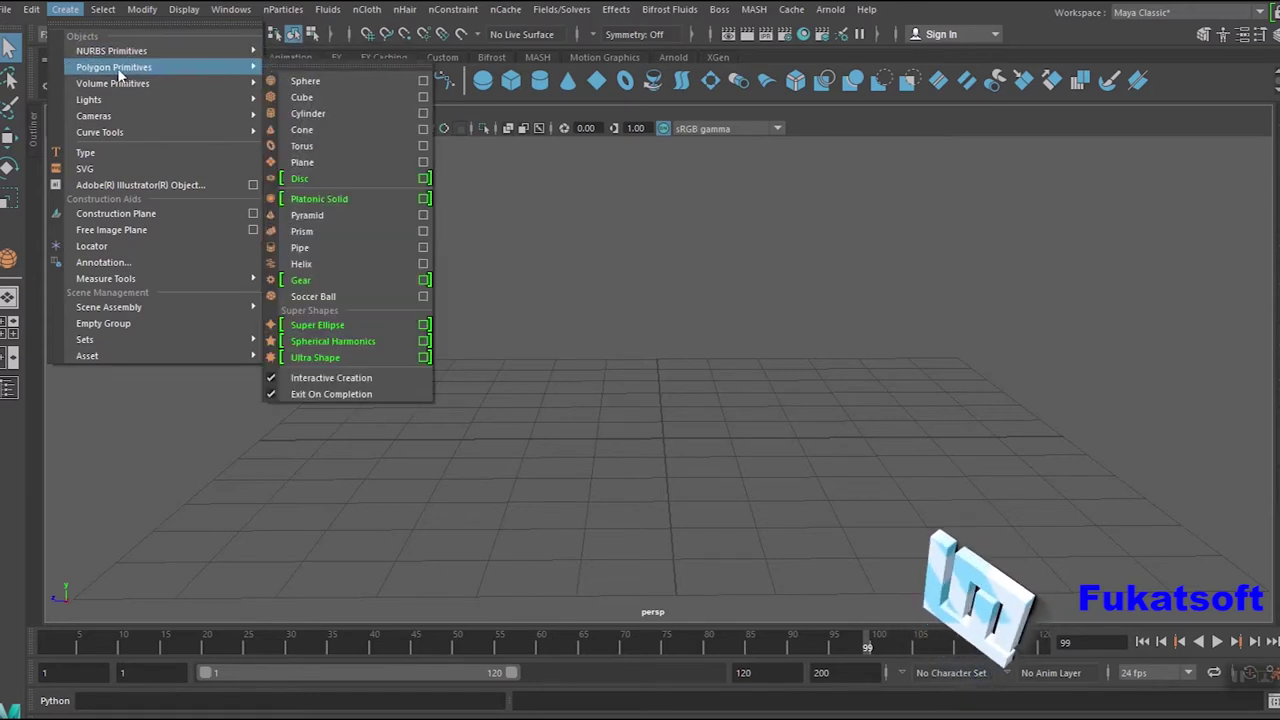
Draw a polygon cylinder base, then draw a second, tall cylinder on the grid.
{"action": "left_click", "coordinate": [323, 117]}
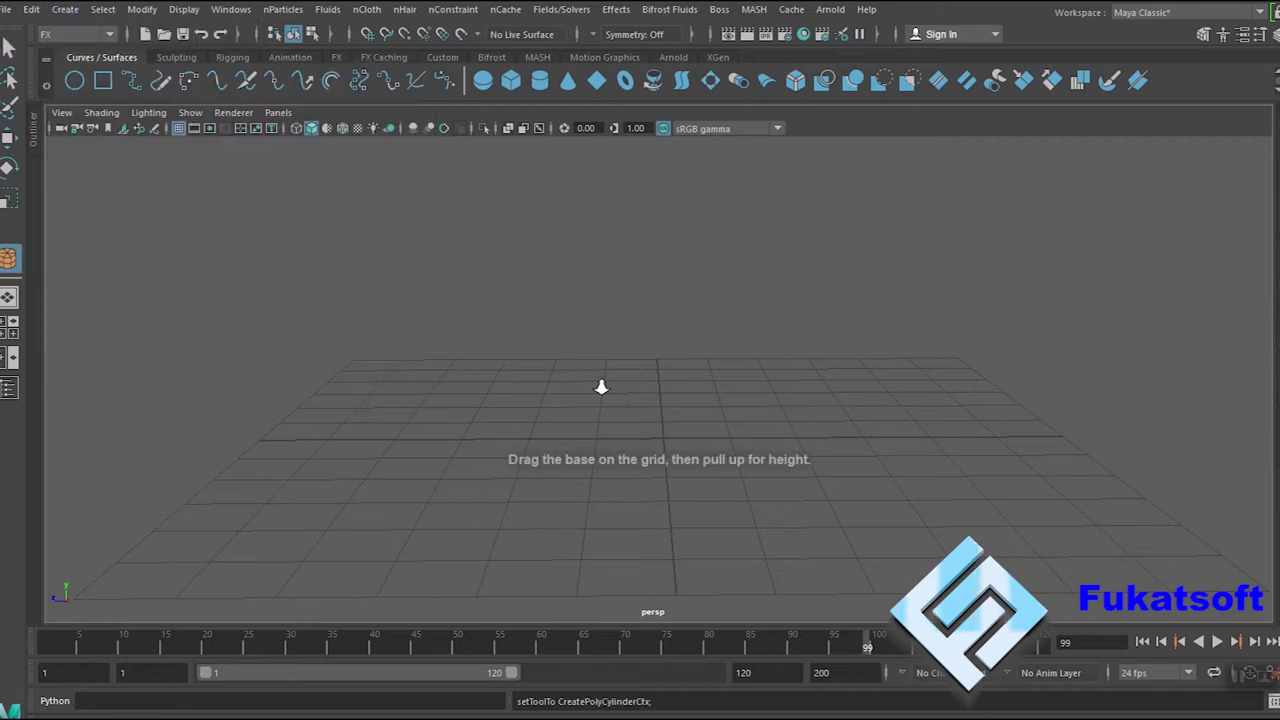
{"action": "left_click_drag", "start_coordinate": [669, 397], "coordinate": [666, 429], "text": "alt"}
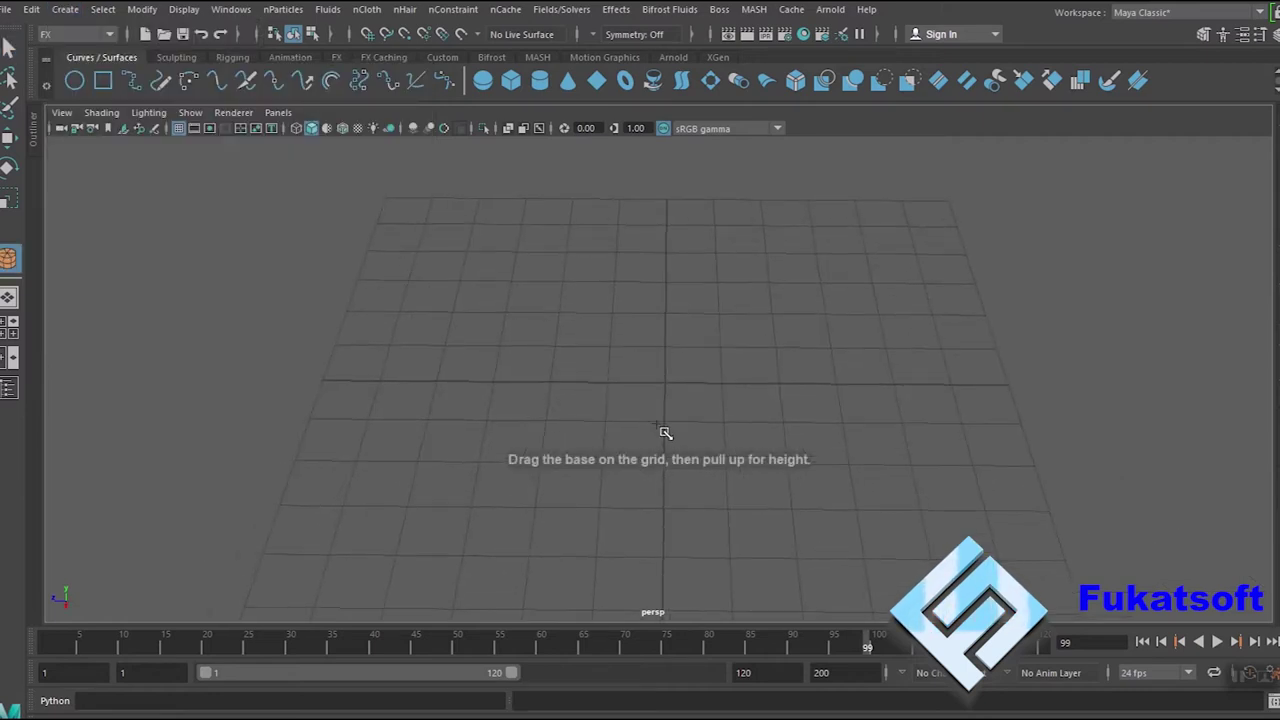
{"action": "left_click_drag", "start_coordinate": [557, 350], "coordinate": [622, 401]}
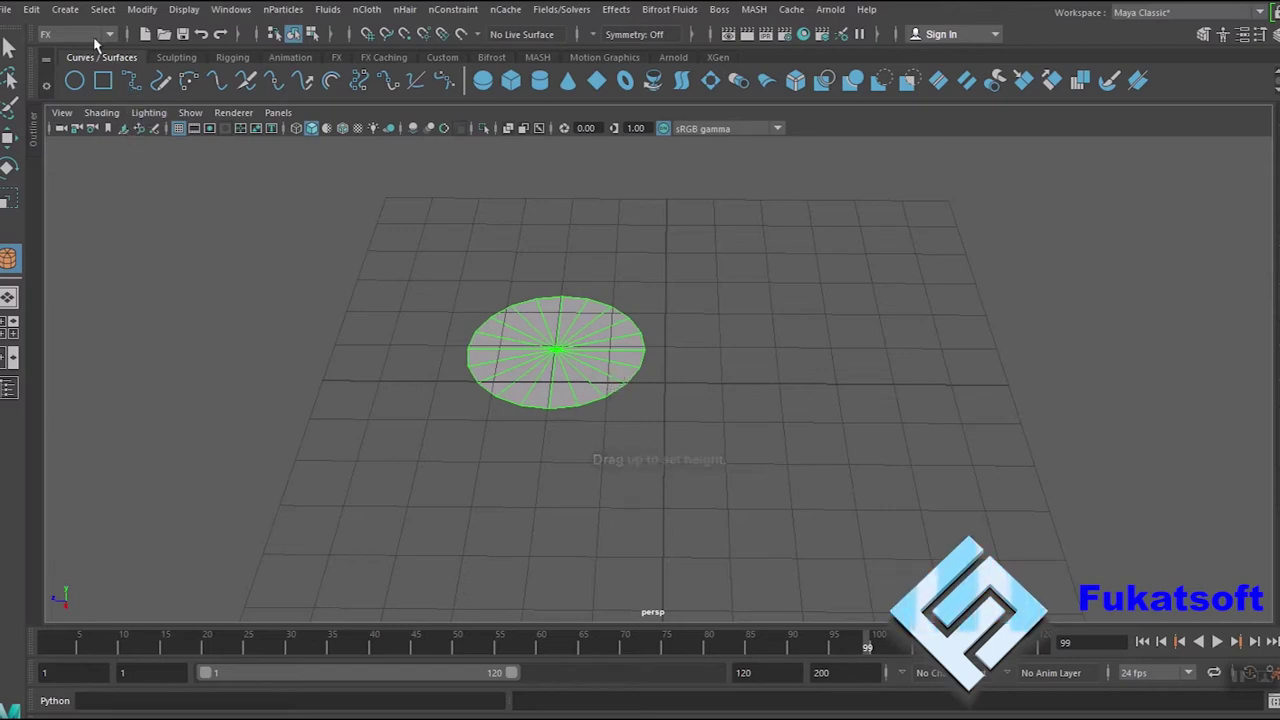
{"action": "left_click", "coordinate": [65, 9]}
{"action": "mouse_move", "coordinate": [113, 67]}
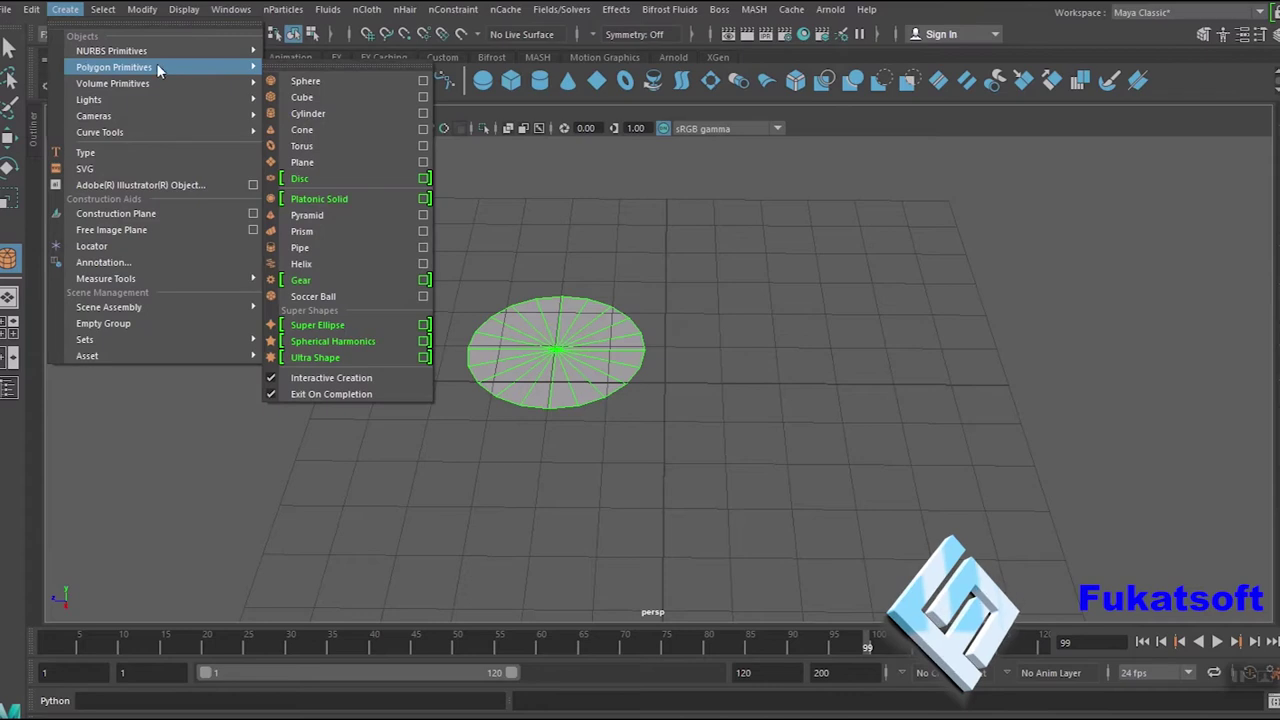
{"action": "left_click", "coordinate": [308, 113]}
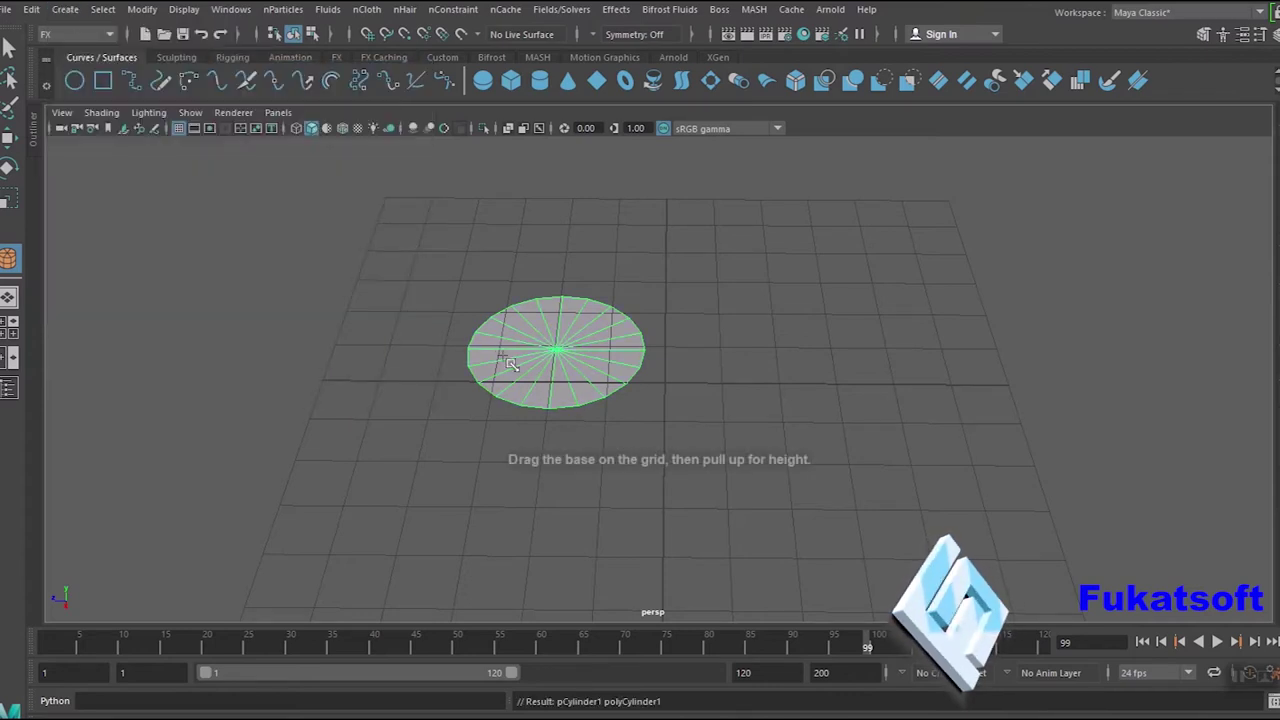
{"action": "mouse_move", "coordinate": [567, 397]}
{"action": "left_mouse_down"}
{"action": "mouse_move", "coordinate": [562, 303]}
{"action": "mouse_move", "coordinate": [566, 350]}
{"action": "mouse_move", "coordinate": [589, 366]}
{"action": "mouse_move", "coordinate": [600, 270]}
{"action": "left_mouse_up"}
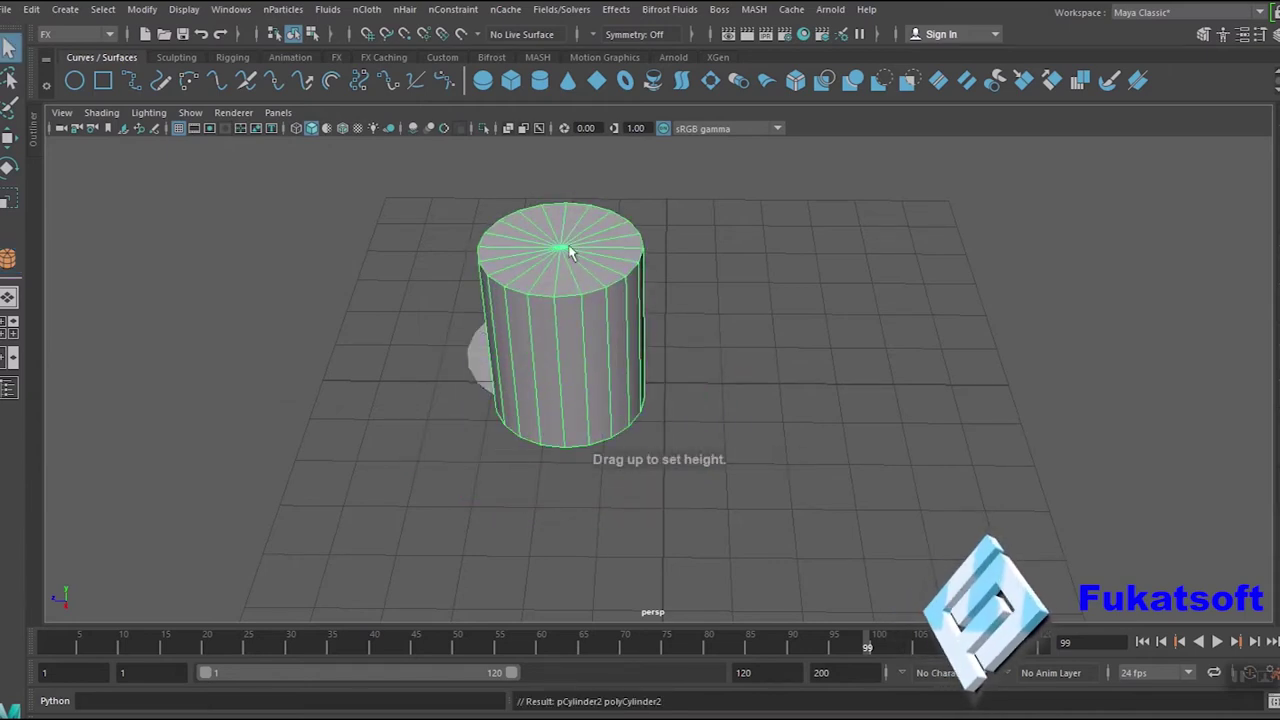
{"action": "mouse_move", "coordinate": [535, 527]}
{"action": "left_mouse_down", "text": "alt"}
{"action": "mouse_move", "coordinate": [586, 466]}
{"action": "mouse_move", "coordinate": [583, 495]}
{"action": "left_mouse_up", "text": "alt"}
{"action": "left_click_drag", "start_coordinate": [489, 479], "coordinate": [449, 425], "text": "alt"}
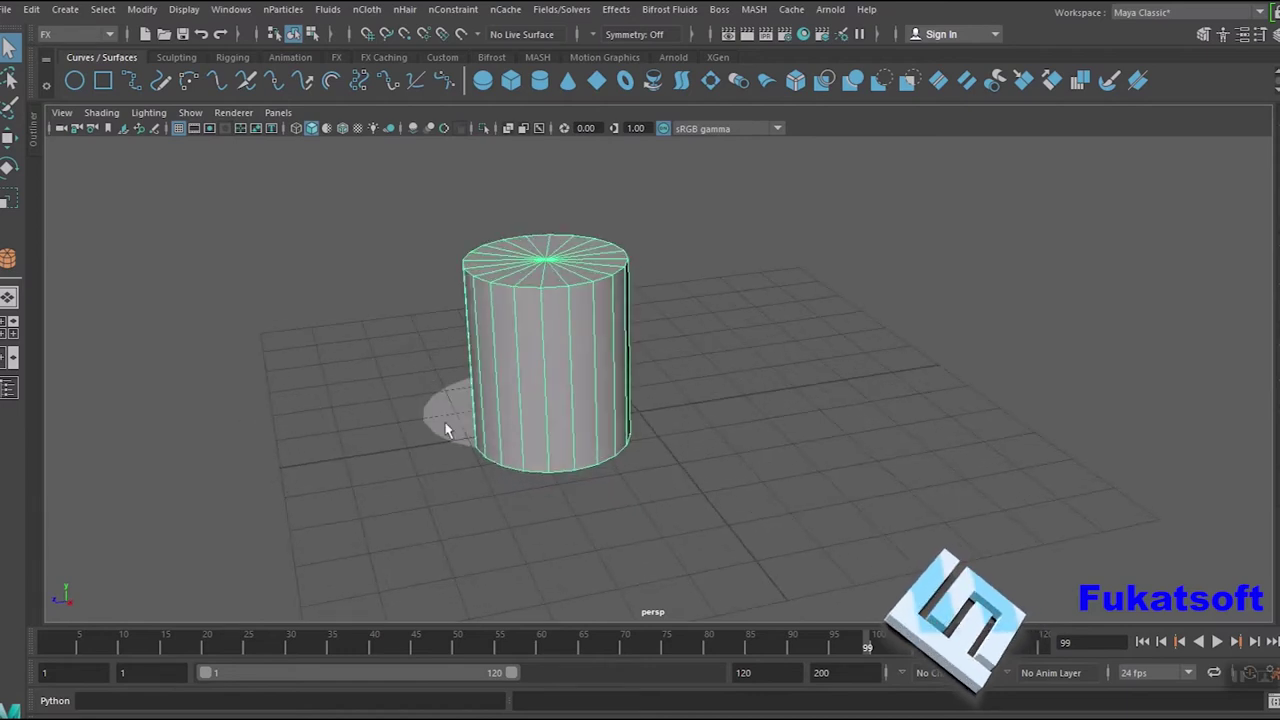
Delete the leftover flat disc and select the tall cylinder.
{"action": "left_click", "coordinate": [447, 430]}
{"action": "key", "text": "Delete"}
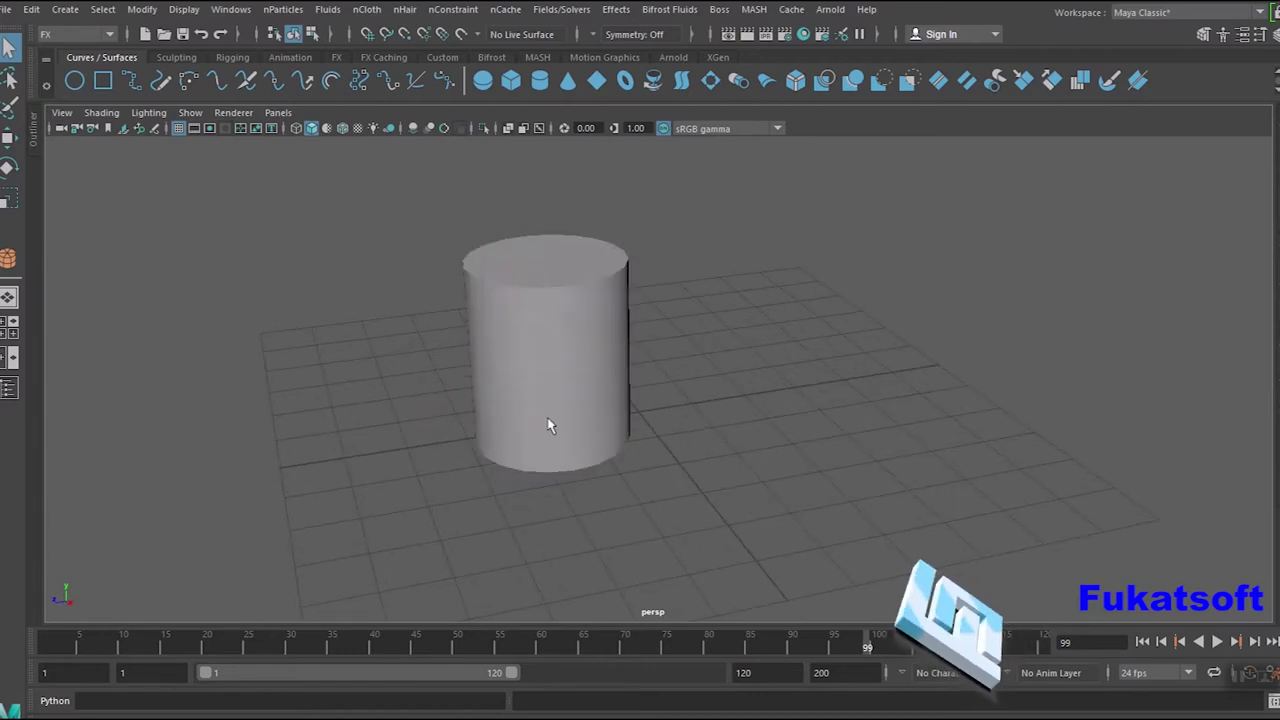
{"action": "left_click_drag", "start_coordinate": [677, 486], "coordinate": [683, 480], "text": "alt"}
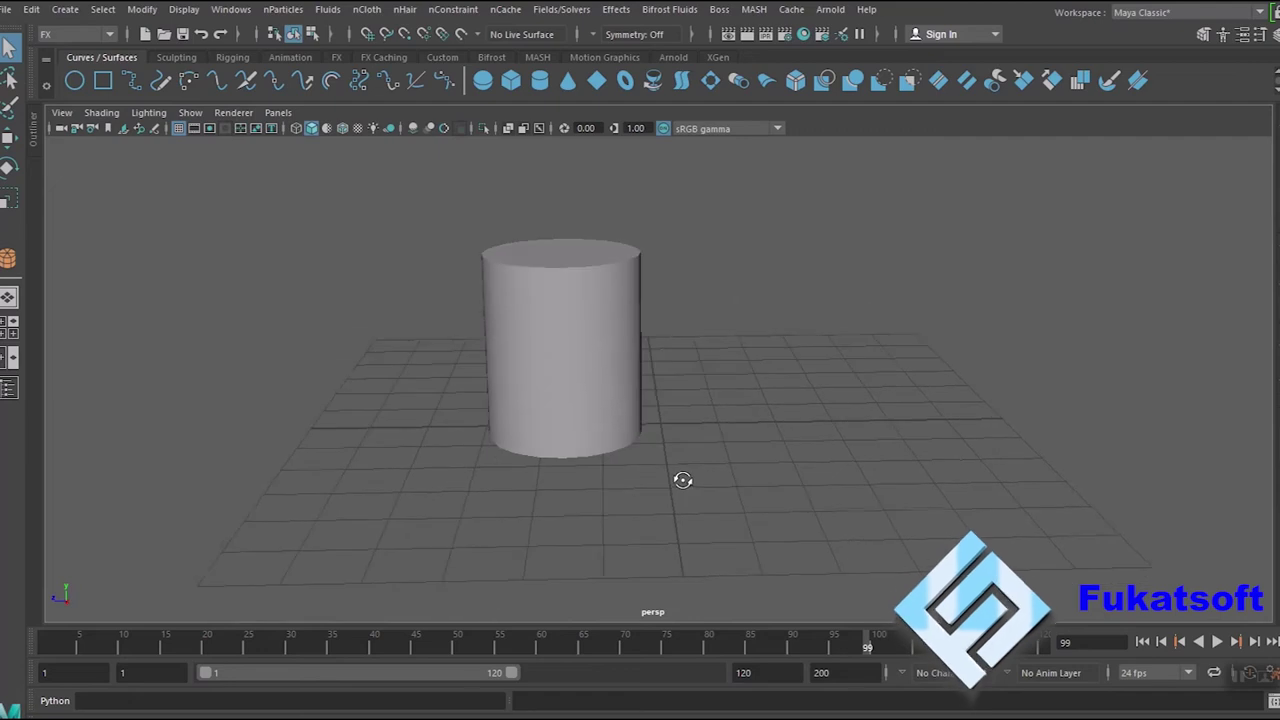
{"action": "scroll", "coordinate": [665, 460], "scroll_direction": "up", "scroll_amount": 1}
{"action": "scroll", "coordinate": [640, 430], "scroll_direction": "up", "scroll_amount": 2}
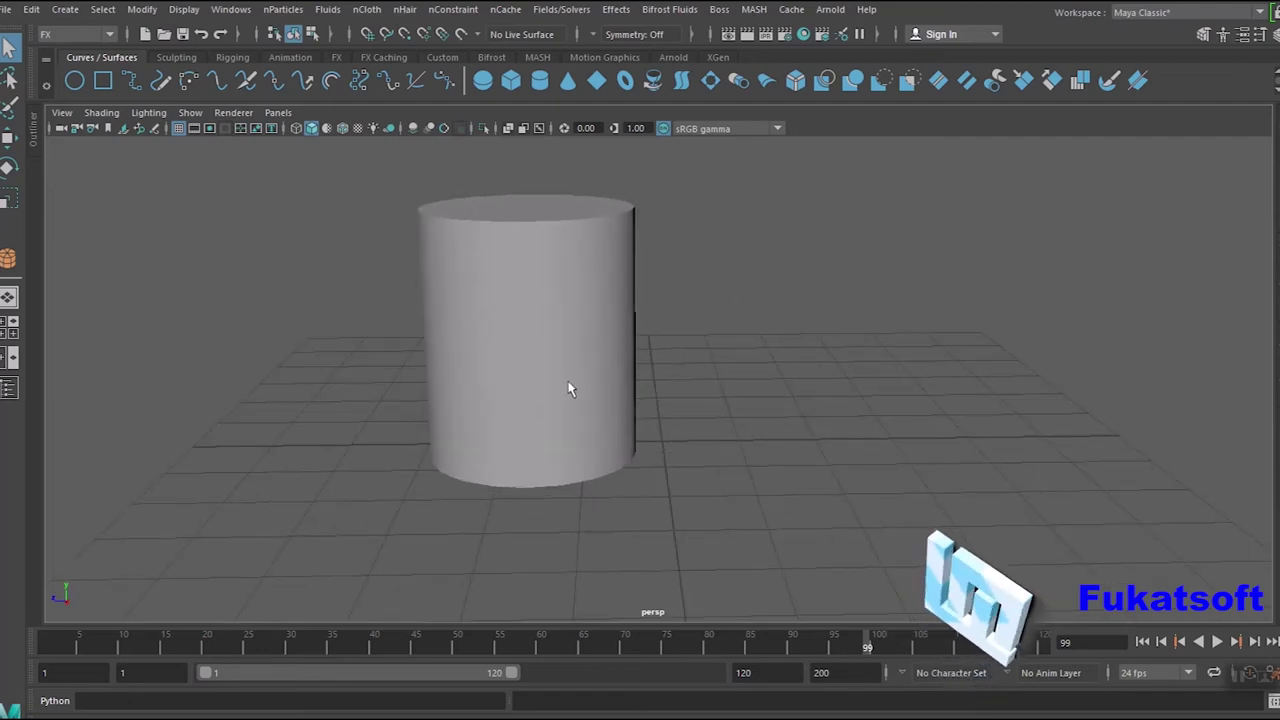
{"action": "mouse_move", "coordinate": [568, 389]}
{"action": "left_mouse_down", "text": "alt"}
{"action": "mouse_move", "coordinate": [577, 429]}
{"action": "mouse_move", "coordinate": [591, 414]}
{"action": "mouse_move", "coordinate": [594, 429]}
{"action": "left_mouse_up", "text": "alt"}
{"action": "left_click", "coordinate": [560, 385]}
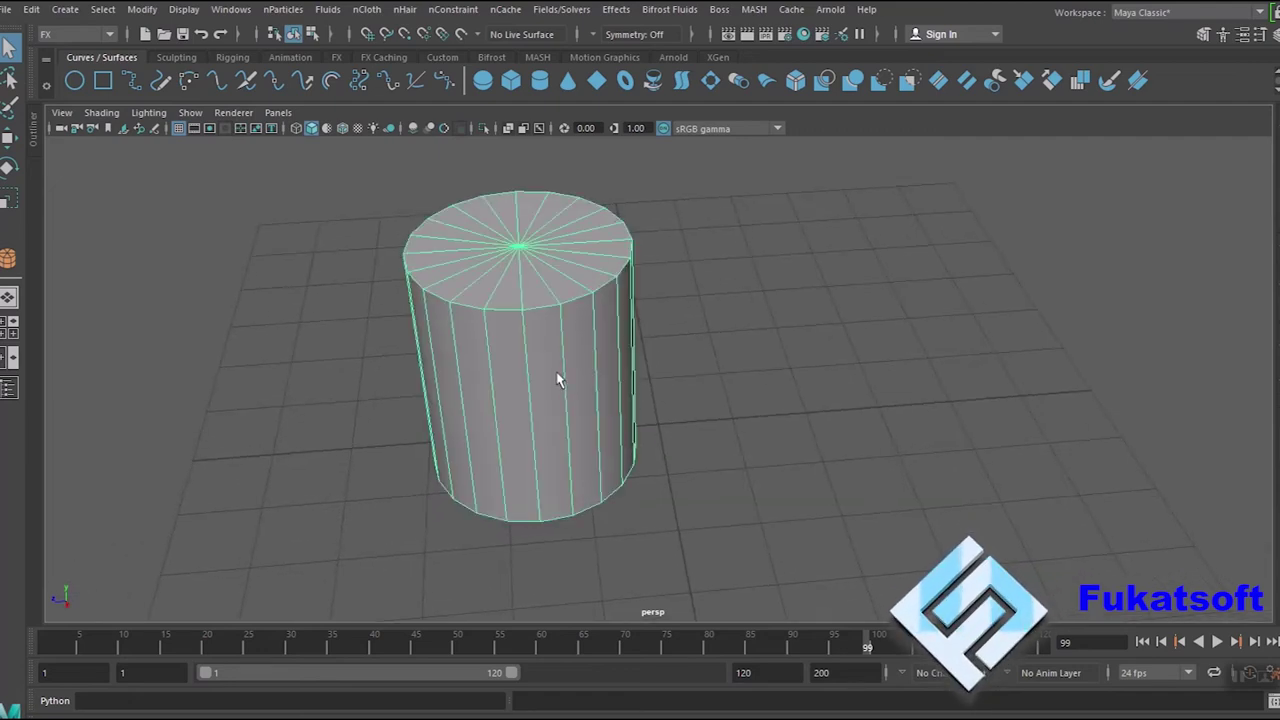
Delete pCylinder2's top cap faces so it becomes an open tube.
{"action": "right_click_drag", "start_coordinate": [522, 274], "coordinate": [523, 240]}
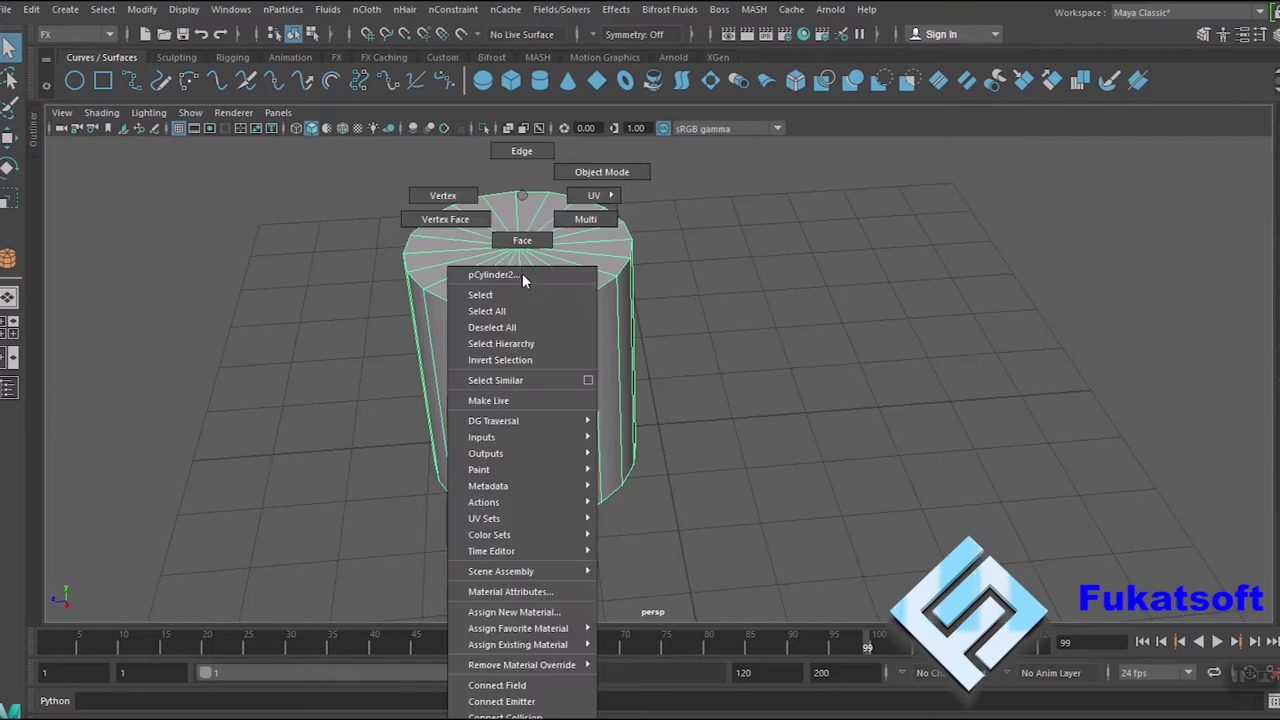
{"action": "left_click_drag", "start_coordinate": [565, 310], "coordinate": [530, 340], "text": "alt"}
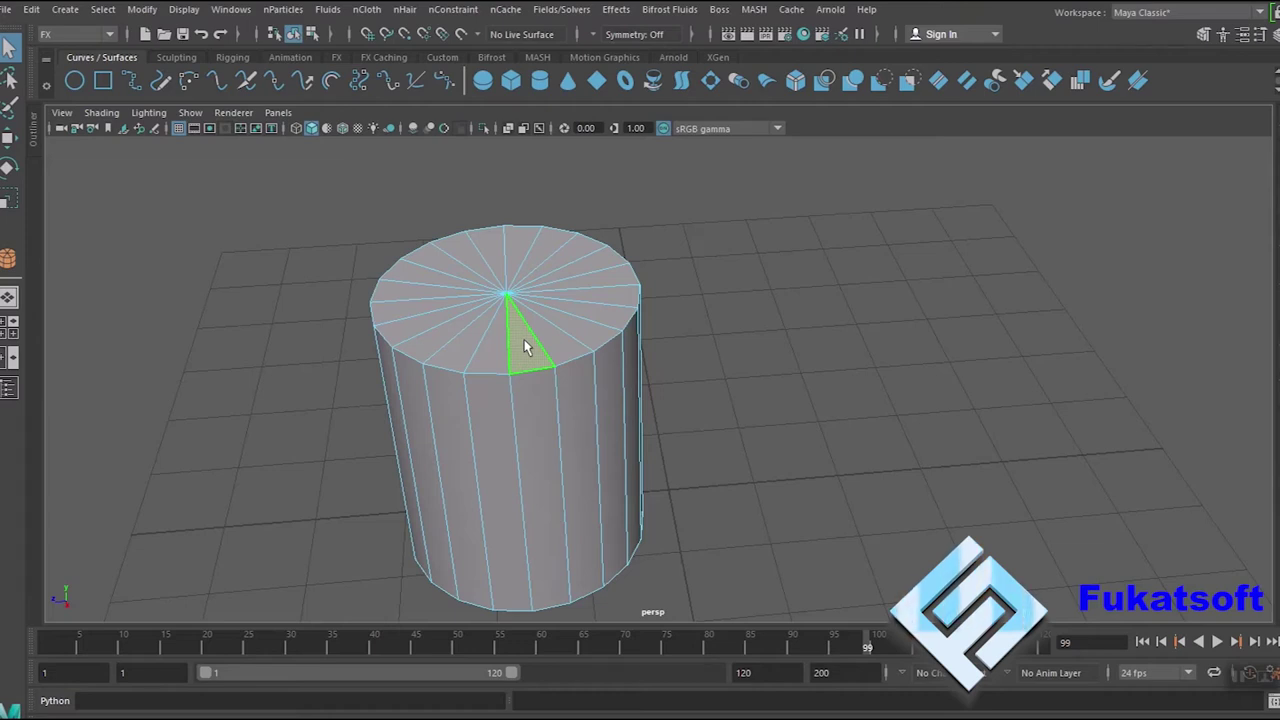
{"action": "left_click_drag", "start_coordinate": [490, 340], "coordinate": [418, 325]}
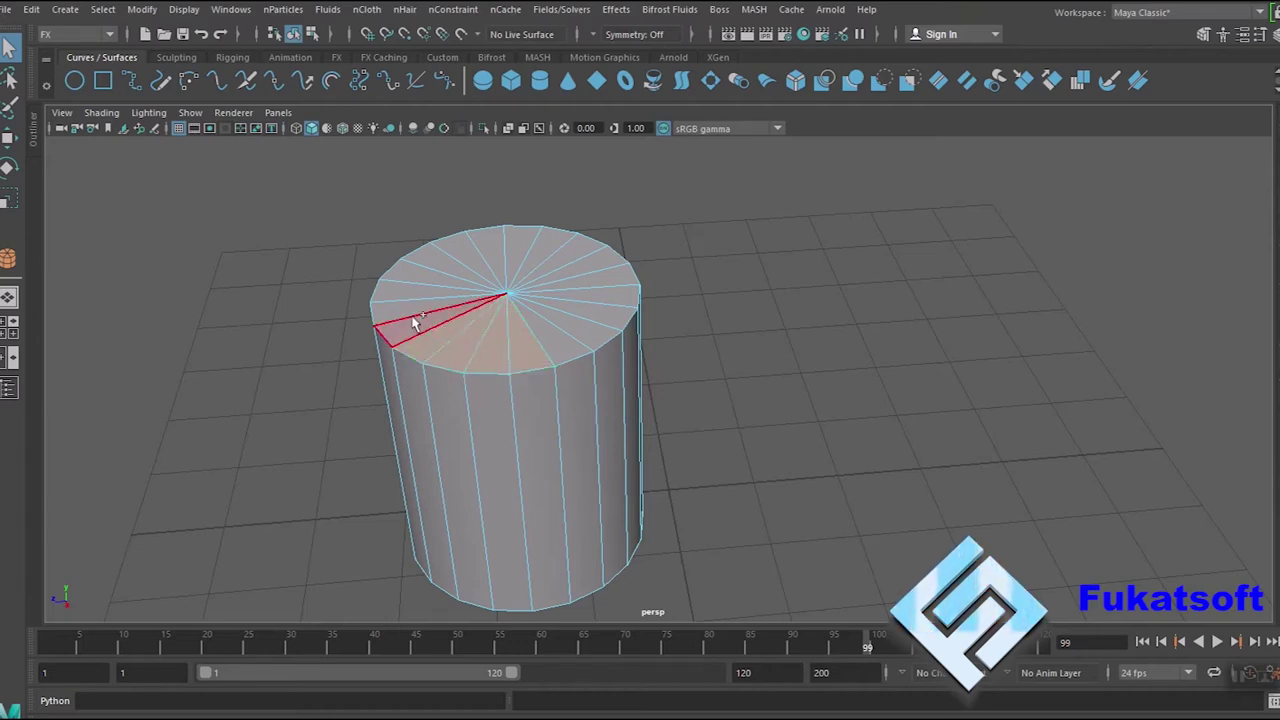
{"action": "mouse_move", "coordinate": [418, 325]}
{"action": "left_mouse_down"}
{"action": "mouse_move", "coordinate": [428, 276]}
{"action": "mouse_move", "coordinate": [480, 257]}
{"action": "mouse_move", "coordinate": [509, 271]}
{"action": "mouse_move", "coordinate": [565, 260]}
{"action": "mouse_move", "coordinate": [629, 294]}
{"action": "mouse_move", "coordinate": [588, 346]}
{"action": "left_mouse_up"}
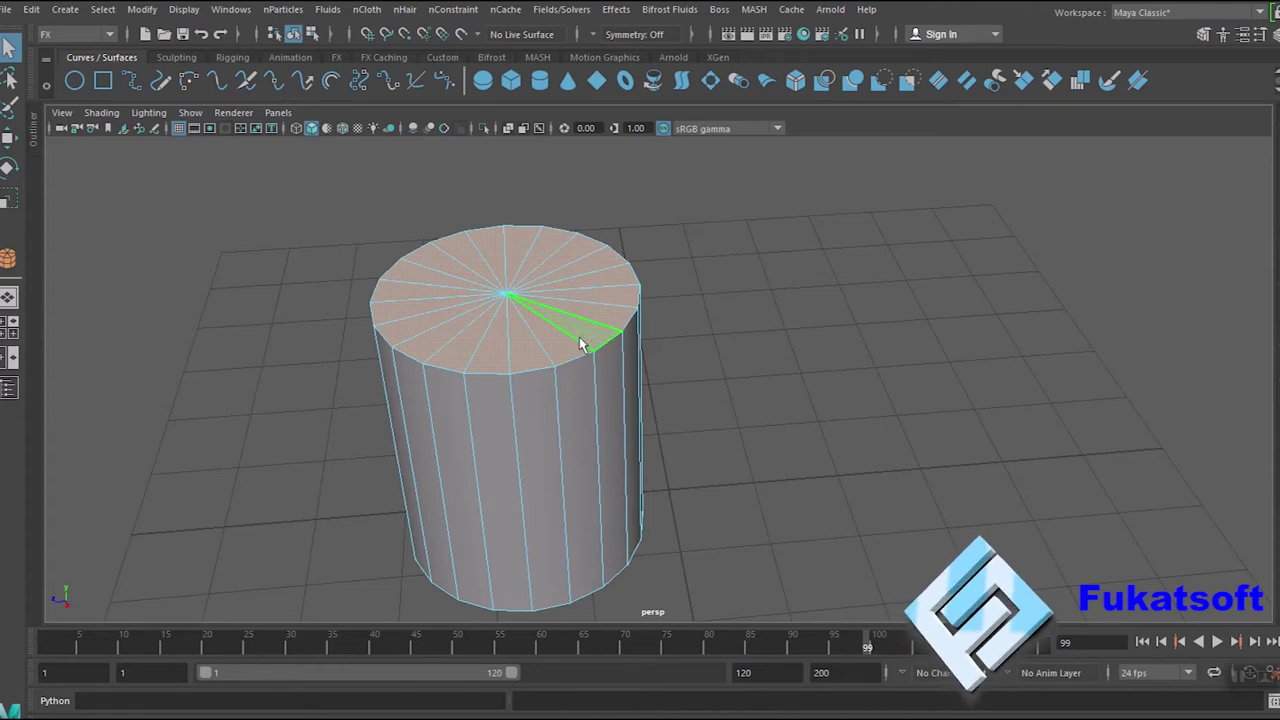
{"action": "key", "text": "Delete"}
{"action": "right_click_drag", "start_coordinate": [539, 195], "coordinate": [600, 218]}
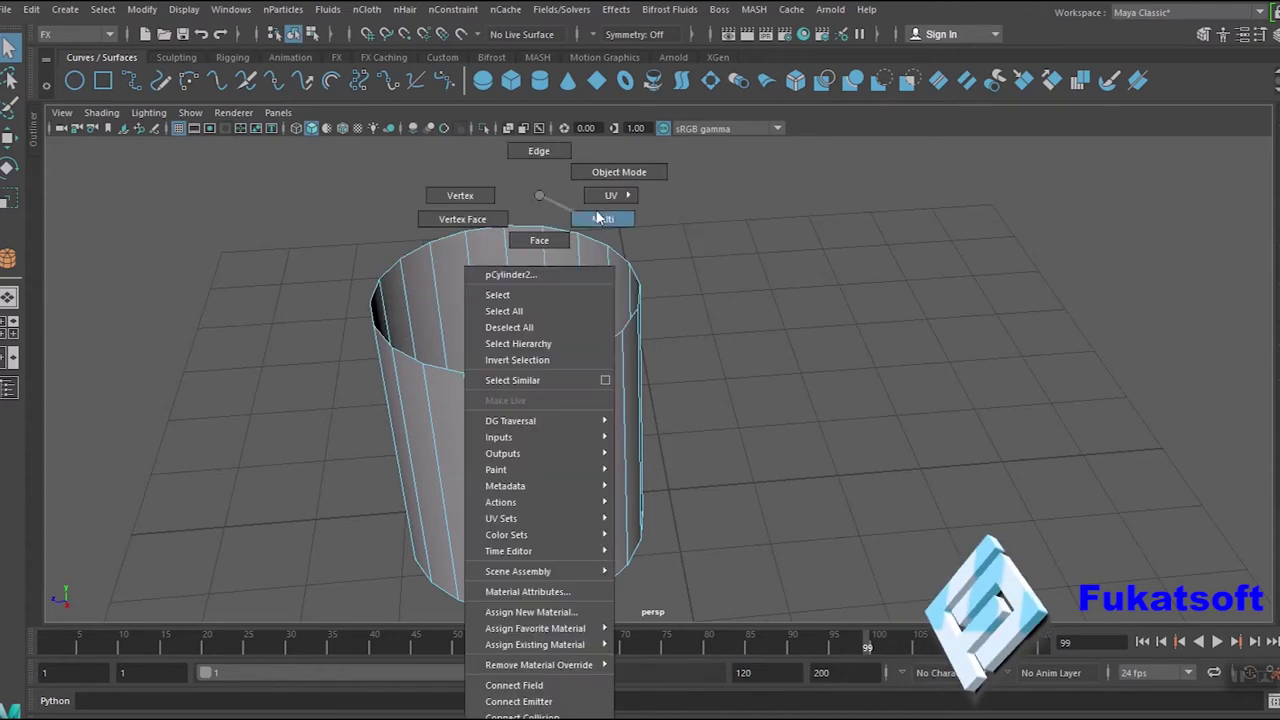
Scale the open tube shorter along Y, move it down, and extrude its faces.
{"action": "key", "text": "r"}
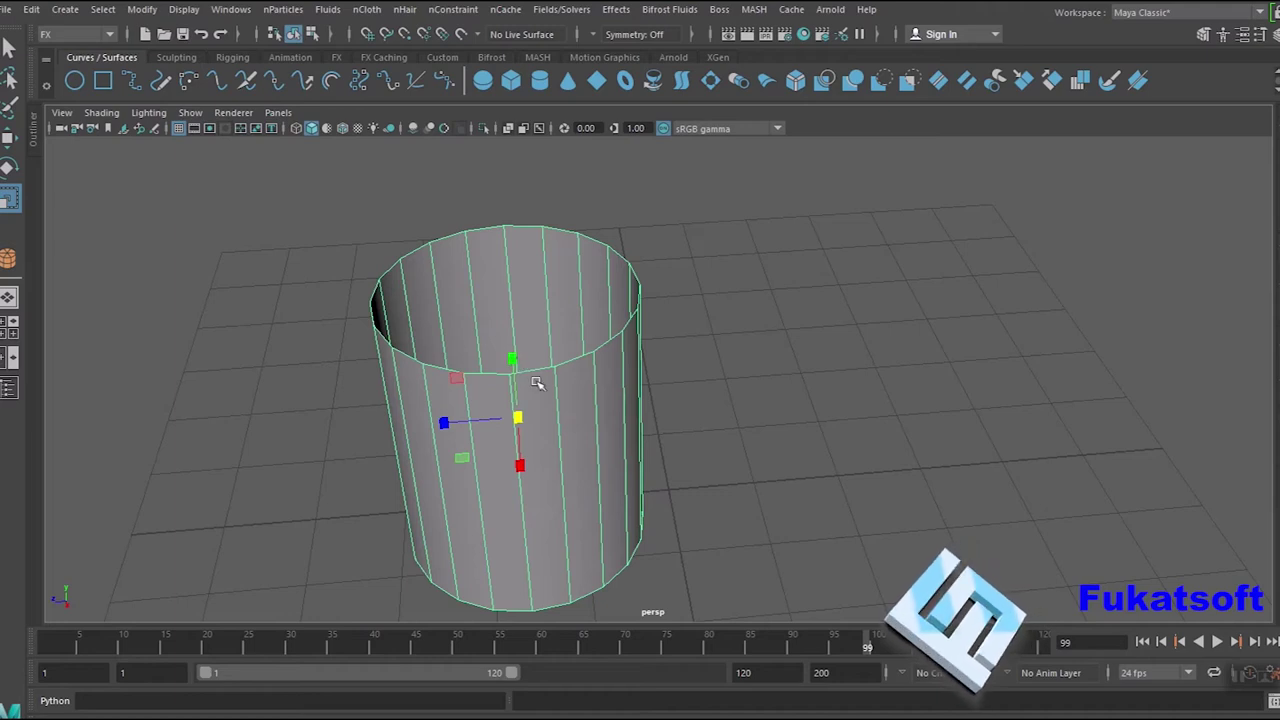
{"action": "left_click_drag", "start_coordinate": [512, 359], "coordinate": [519, 378]}
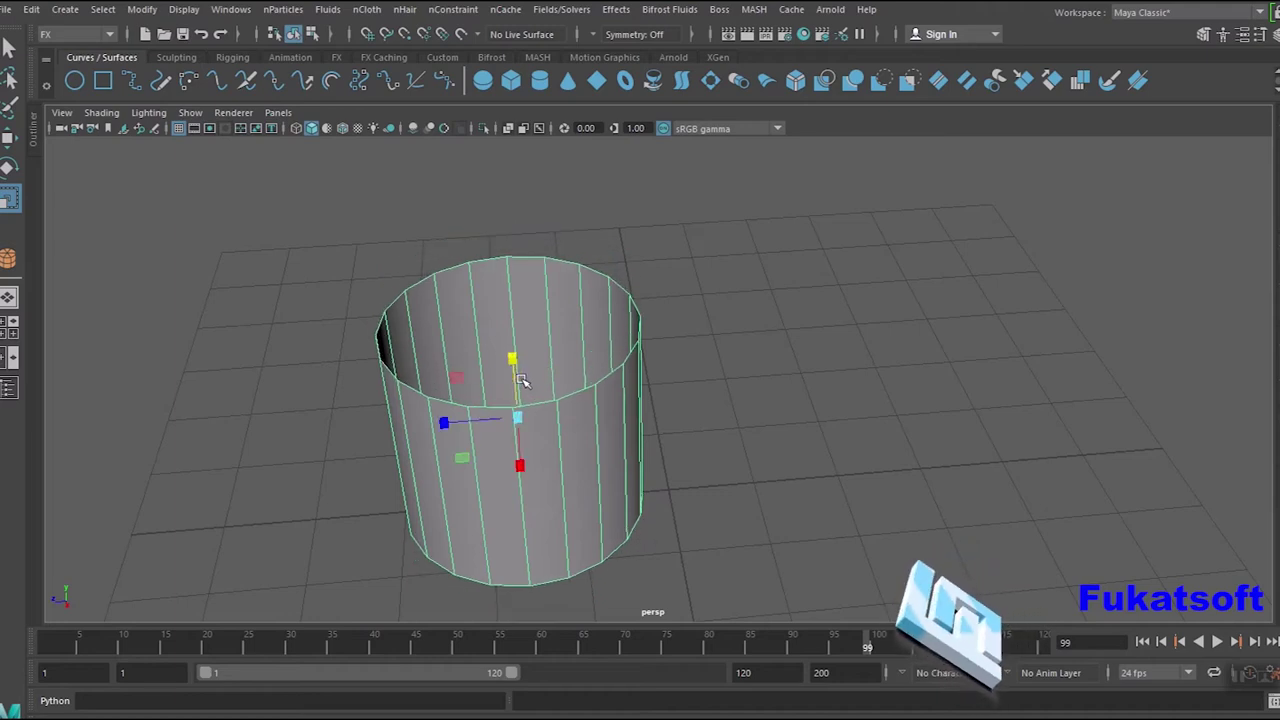
{"action": "mouse_move", "coordinate": [694, 508]}
{"action": "left_mouse_down", "text": "alt"}
{"action": "mouse_move", "coordinate": [680, 457]}
{"action": "mouse_move", "coordinate": [691, 449]}
{"action": "left_mouse_up", "text": "alt"}
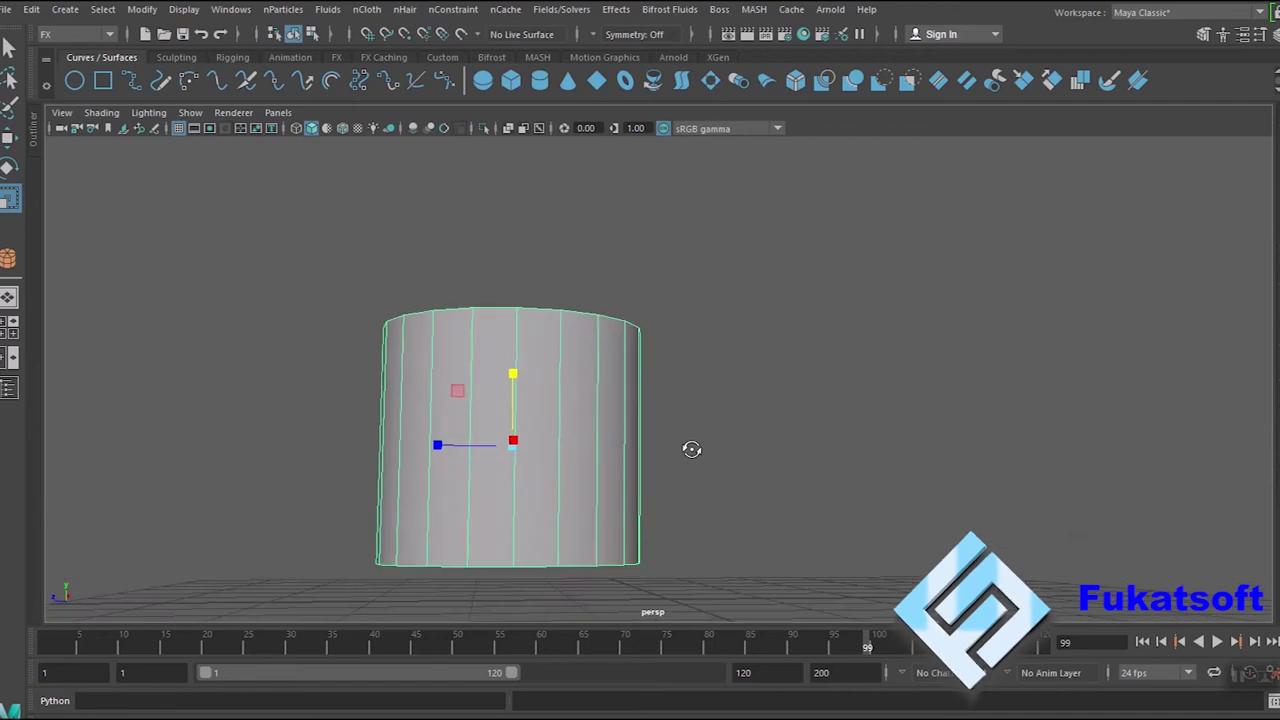
{"action": "scroll", "coordinate": [691, 449], "scroll_direction": "down", "scroll_amount": 2}
{"action": "key", "text": "w"}
{"action": "mouse_move", "coordinate": [533, 352]}
{"action": "left_mouse_down"}
{"action": "mouse_move", "coordinate": [533, 390]}
{"action": "mouse_move", "coordinate": [624, 414]}
{"action": "mouse_move", "coordinate": [657, 511]}
{"action": "mouse_move", "coordinate": [646, 551]}
{"action": "mouse_move", "coordinate": [617, 468]}
{"action": "left_mouse_up"}
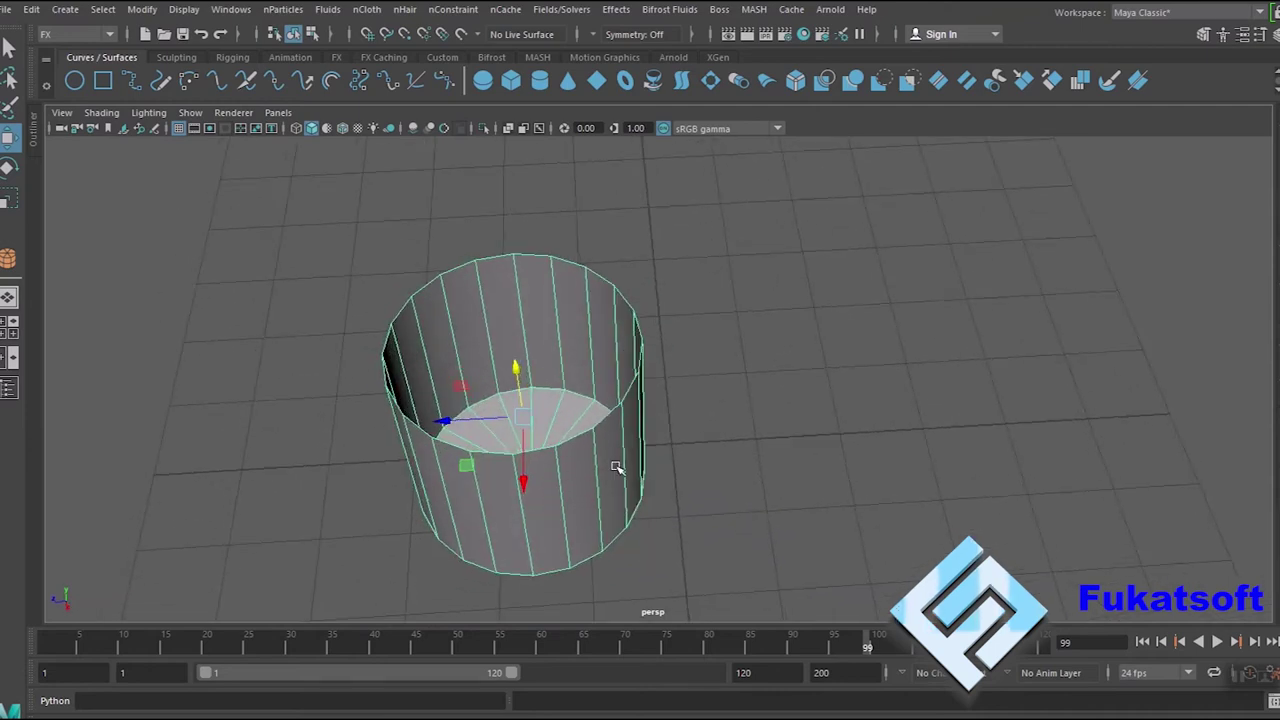
{"action": "key", "text": "ctrl+e"}
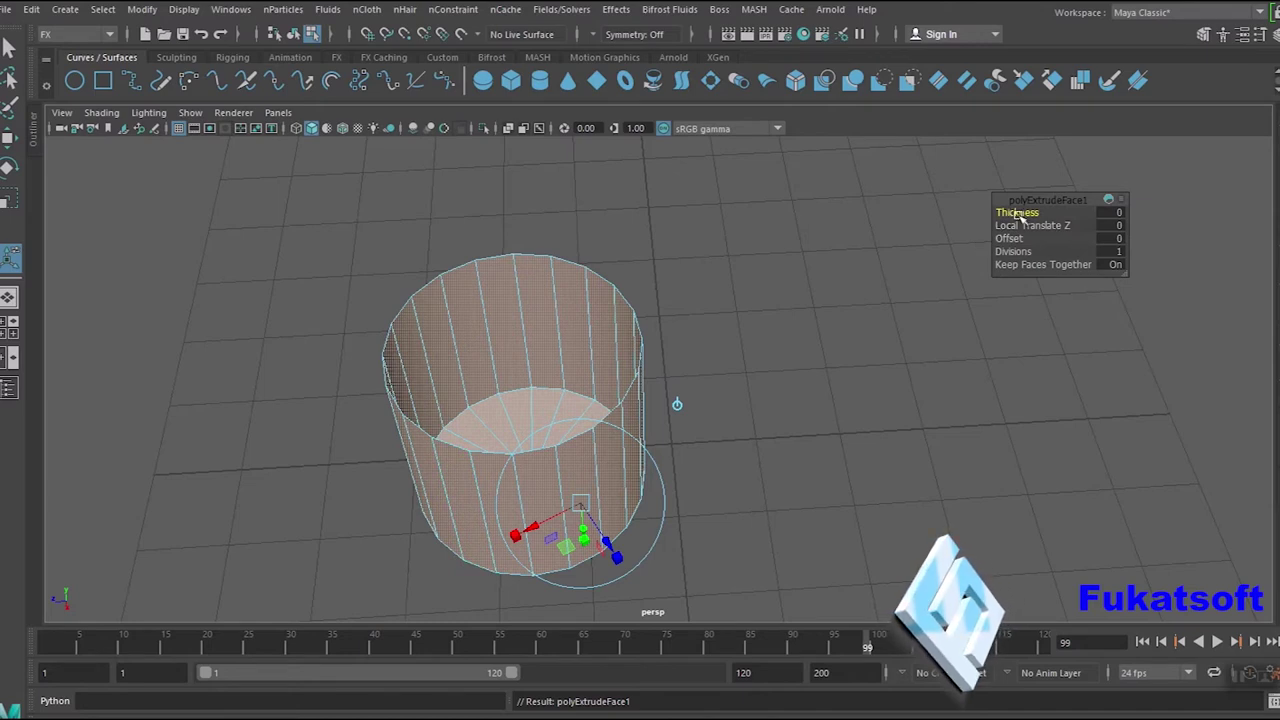
Set the extrude Thickness to 0.5 and Offset to -0.2.
{"action": "left_click_drag", "start_coordinate": [1020, 216], "coordinate": [1050, 216]}
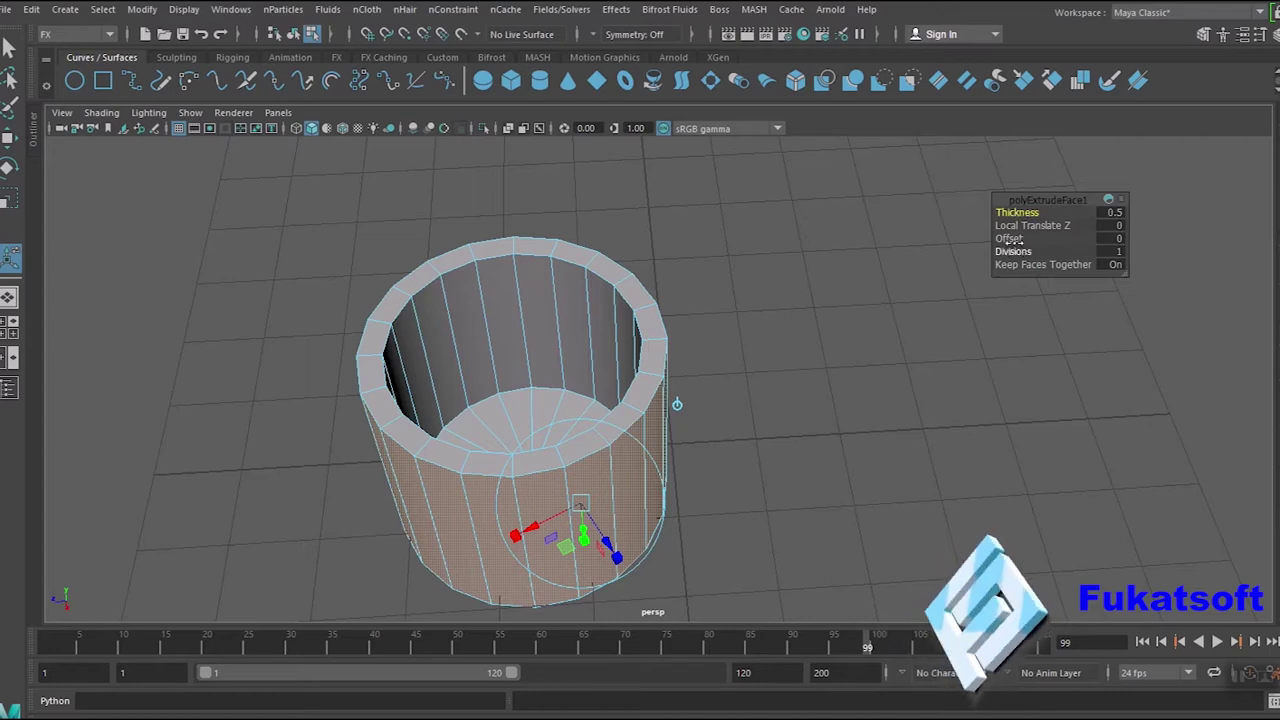
{"action": "left_click_drag", "start_coordinate": [1010, 238], "coordinate": [990, 238]}
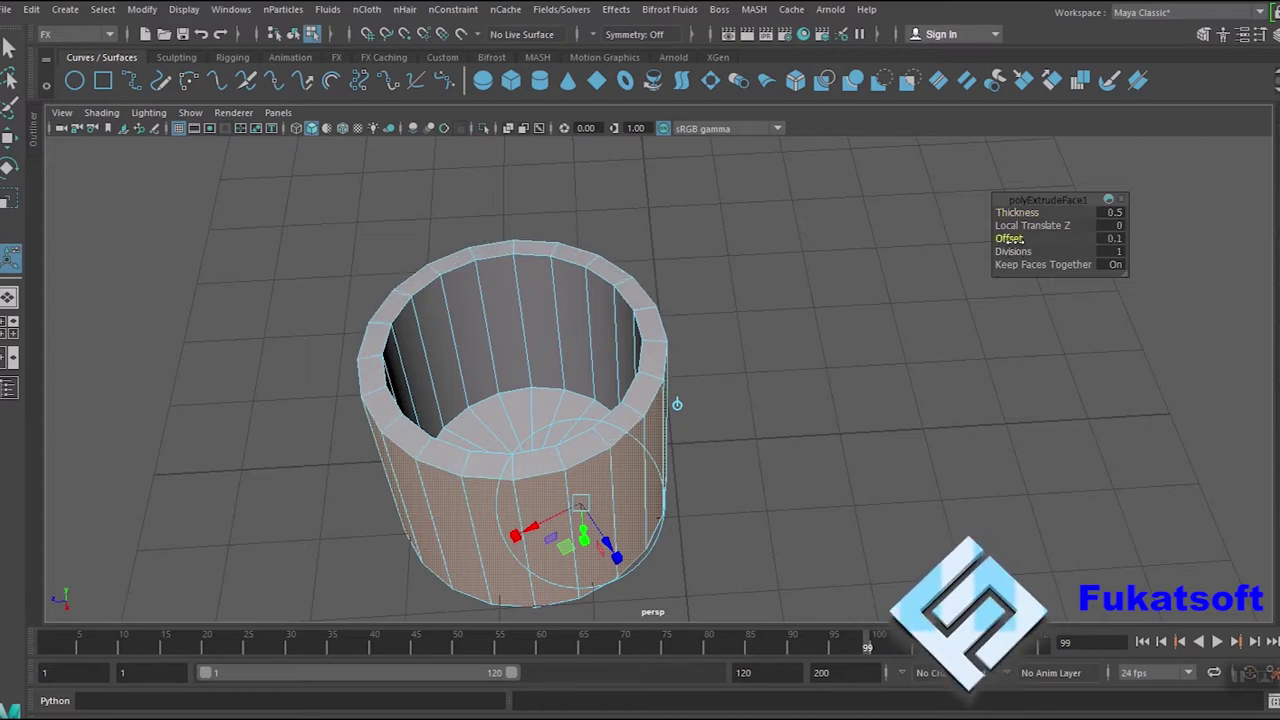
{"action": "left_click_drag", "start_coordinate": [1008, 238], "coordinate": [1015, 245]}
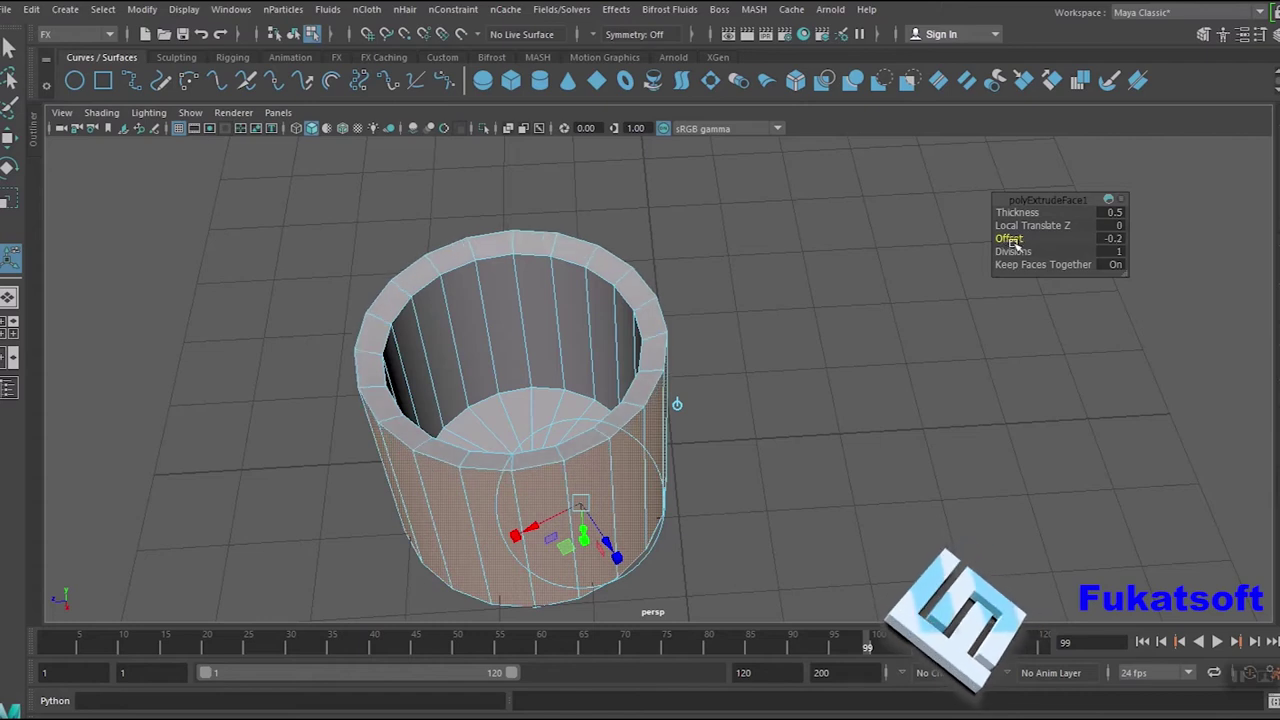
Select the ring of vertices along the cup's bottom in vertex mode.
{"action": "mouse_move", "coordinate": [858, 414]}
{"action": "left_mouse_down", "text": "alt"}
{"action": "mouse_move", "coordinate": [857, 377]}
{"action": "mouse_move", "coordinate": [817, 371]}
{"action": "mouse_move", "coordinate": [857, 364]}
{"action": "left_mouse_up", "text": "alt"}
{"action": "left_click", "coordinate": [851, 380]}
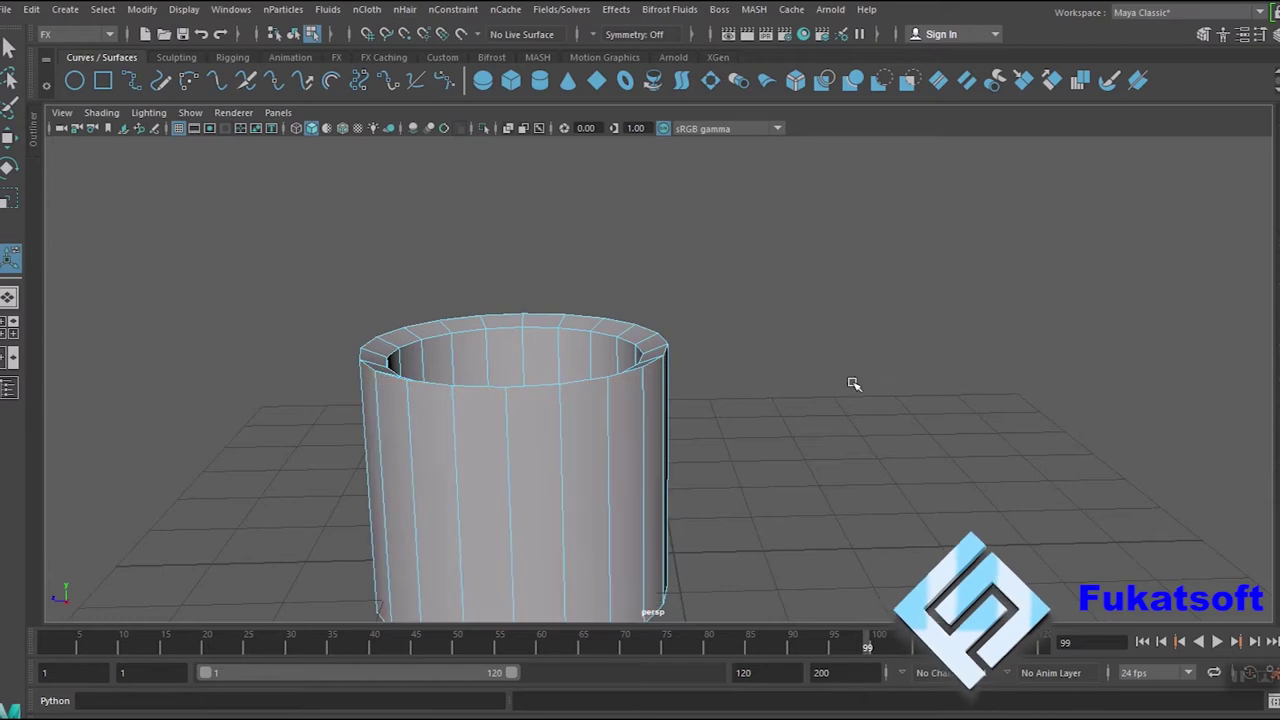
{"action": "scroll", "coordinate": [837, 417], "scroll_direction": "up", "scroll_amount": 2}
{"action": "left_click_drag", "start_coordinate": [837, 417], "coordinate": [849, 294], "text": "alt"}
{"action": "scroll", "coordinate": [814, 391], "scroll_direction": "up", "scroll_amount": 3}
{"action": "left_click_drag", "start_coordinate": [814, 391], "coordinate": [814, 380], "text": "alt"}
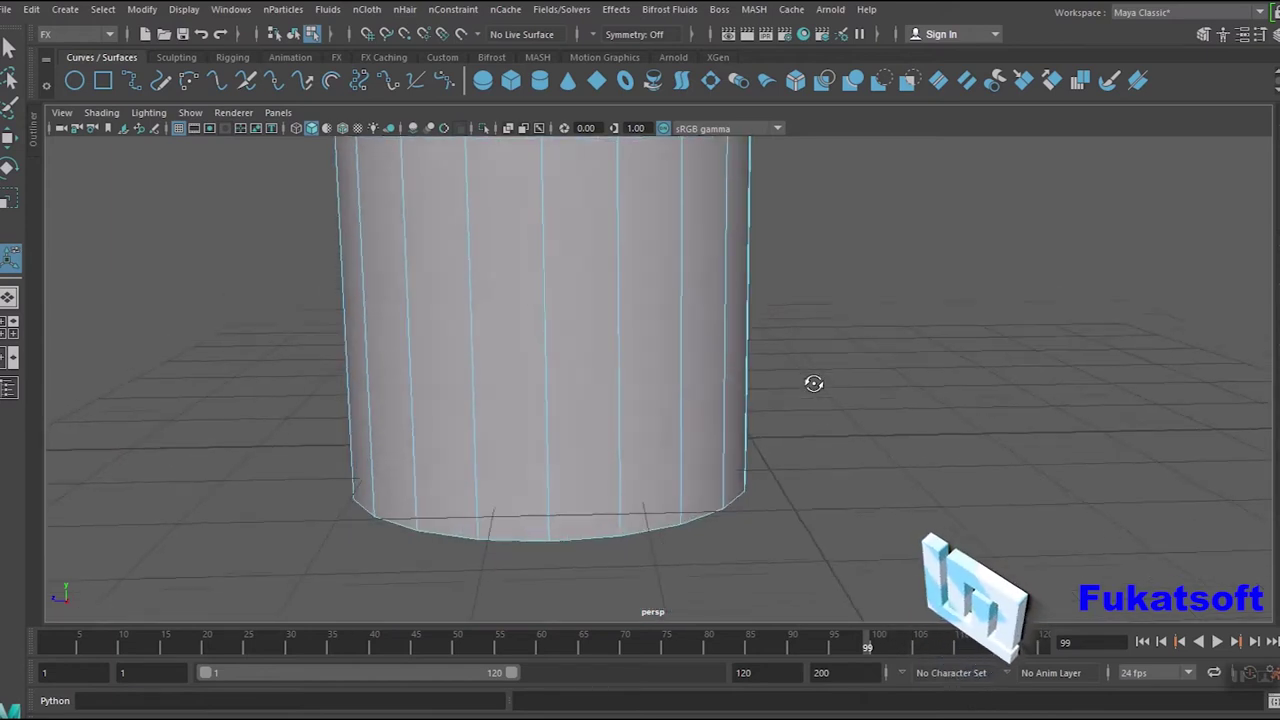
{"action": "scroll", "coordinate": [586, 429], "scroll_direction": "down", "scroll_amount": 3}
{"action": "mouse_move", "coordinate": [582, 195]}
{"action": "right_mouse_down"}
{"action": "mouse_move", "coordinate": [534, 254]}
{"action": "mouse_move", "coordinate": [505, 198]}
{"action": "right_mouse_up"}
{"action": "left_click_drag", "start_coordinate": [418, 424], "coordinate": [828, 486]}
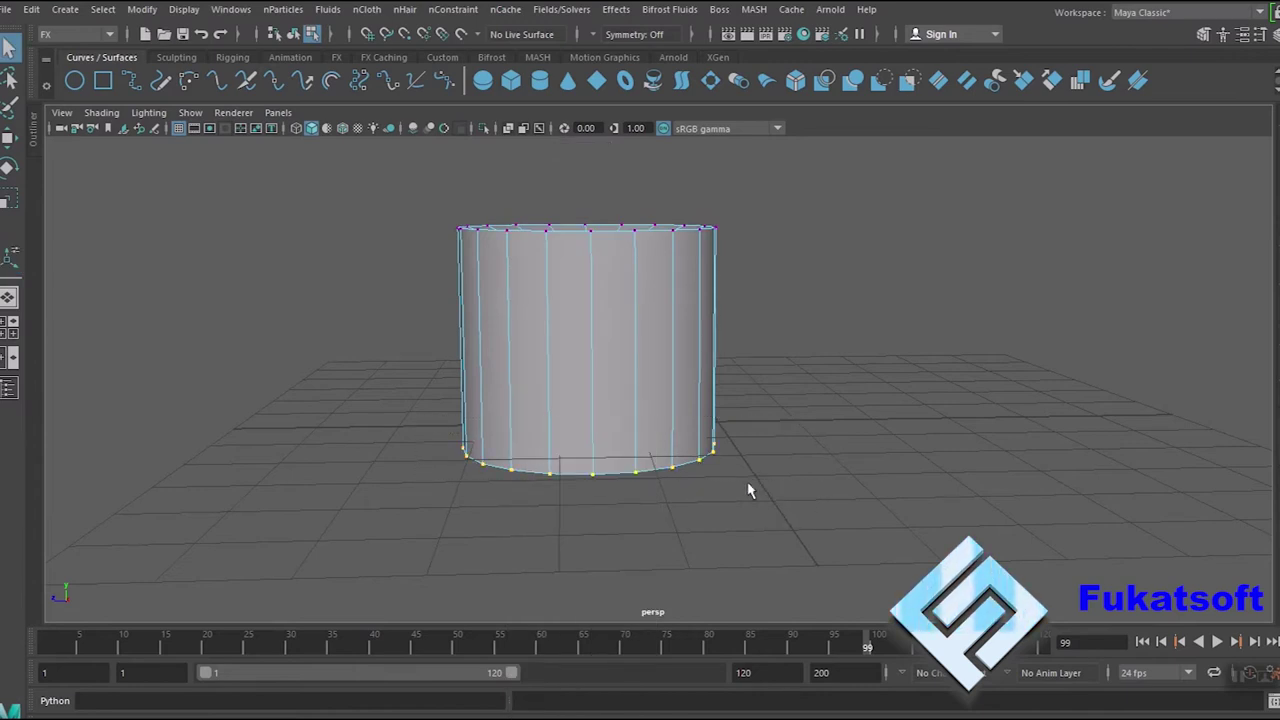
Scale the bottom vertex ring inward to taper the cup.
{"action": "key", "text": "w"}
{"action": "key", "text": "r"}
{"action": "left_click_drag", "start_coordinate": [592, 436], "coordinate": [568, 446]}
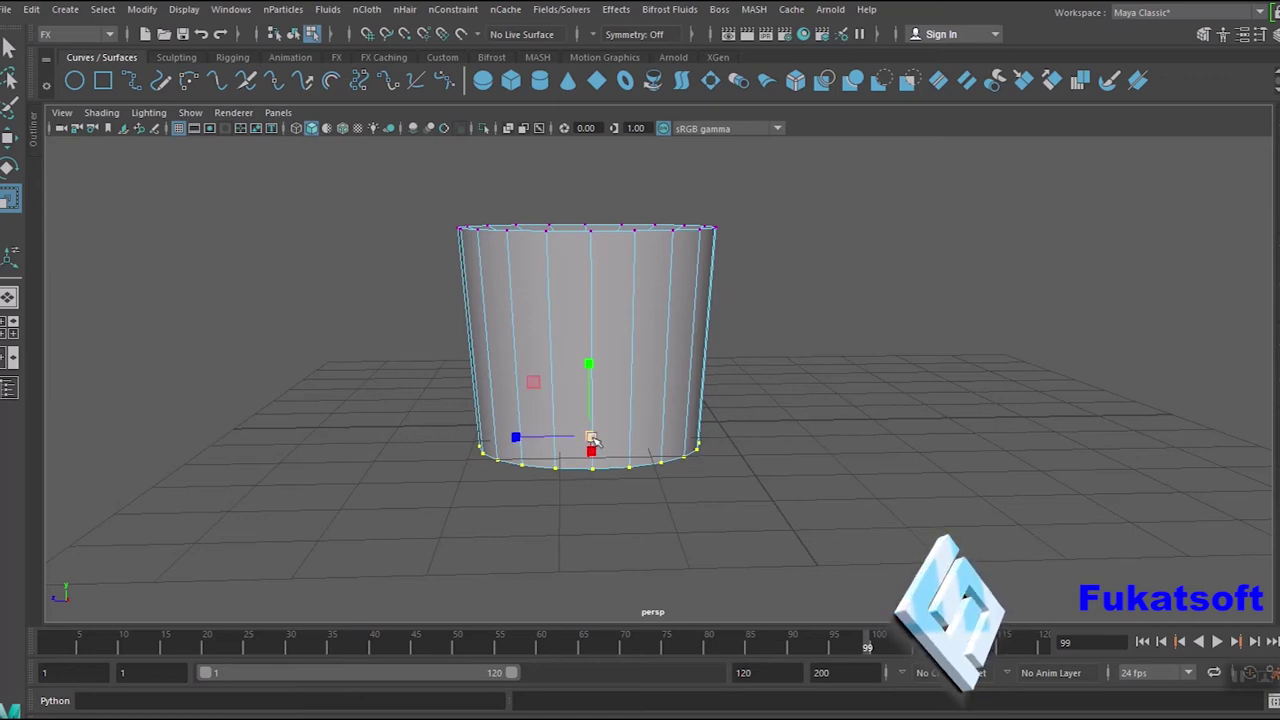
{"action": "left_click", "coordinate": [840, 483]}
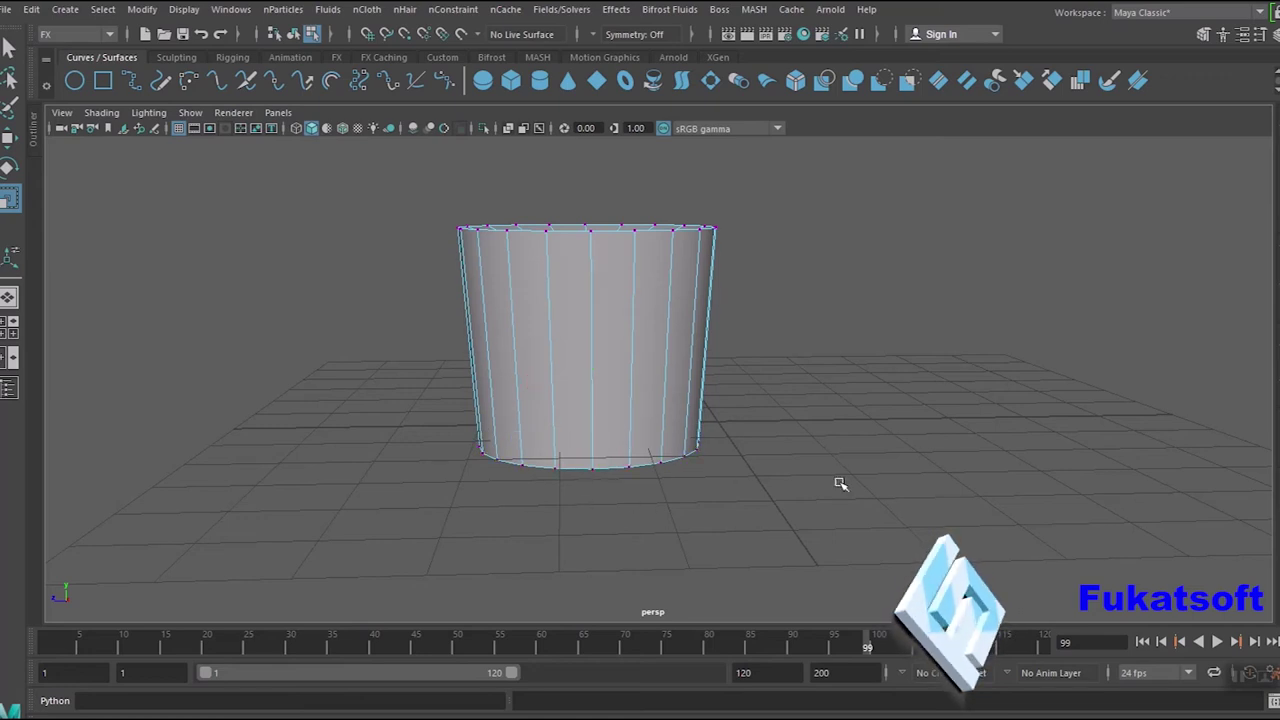
Return the cup to object mode and select the cup body.
{"action": "mouse_move", "coordinate": [840, 483]}
{"action": "left_mouse_down", "text": "alt"}
{"action": "mouse_move", "coordinate": [686, 546]}
{"action": "mouse_move", "coordinate": [789, 571]}
{"action": "mouse_move", "coordinate": [837, 515]}
{"action": "mouse_move", "coordinate": [686, 371]}
{"action": "left_mouse_up", "text": "alt"}
{"action": "right_click_drag", "start_coordinate": [677, 197], "coordinate": [770, 177]}
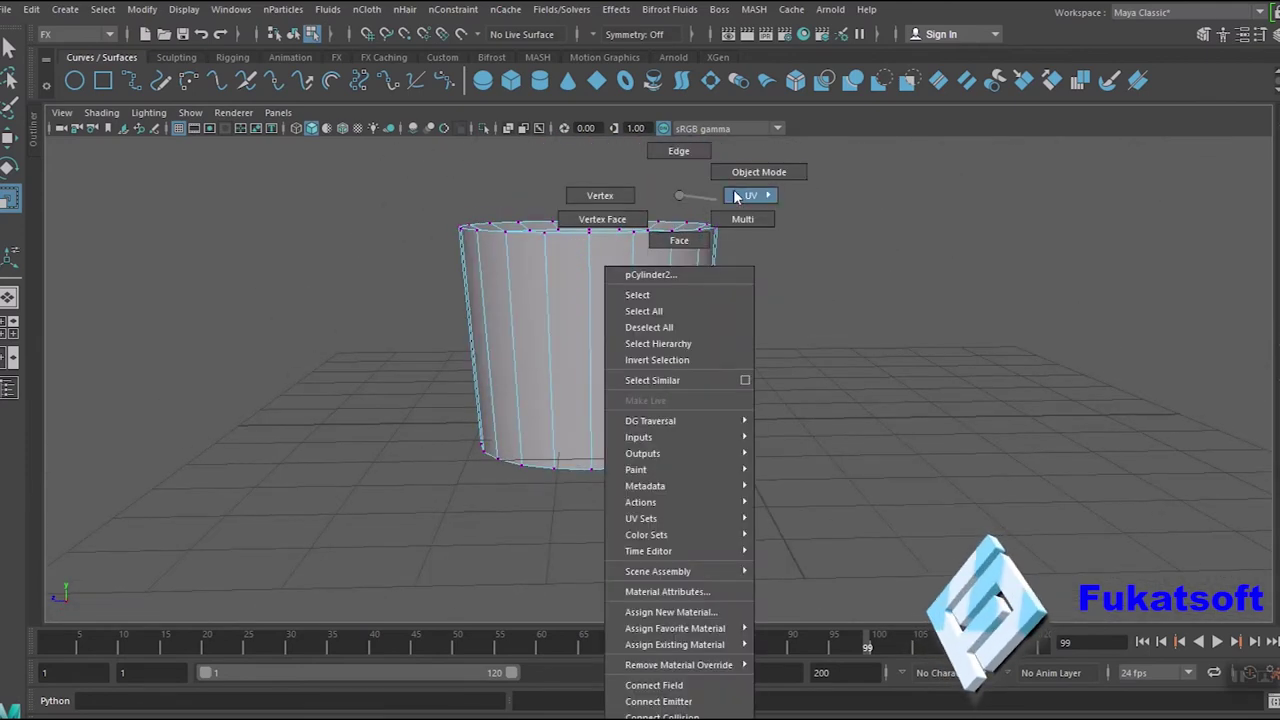
{"action": "mouse_move", "coordinate": [842, 499]}
{"action": "left_mouse_down", "text": "alt"}
{"action": "mouse_move", "coordinate": [789, 494]}
{"action": "mouse_move", "coordinate": [914, 522]}
{"action": "mouse_move", "coordinate": [771, 463]}
{"action": "mouse_move", "coordinate": [783, 420]}
{"action": "mouse_move", "coordinate": [843, 434]}
{"action": "mouse_move", "coordinate": [833, 466]}
{"action": "left_mouse_up", "text": "alt"}
{"action": "left_click", "coordinate": [668, 382]}
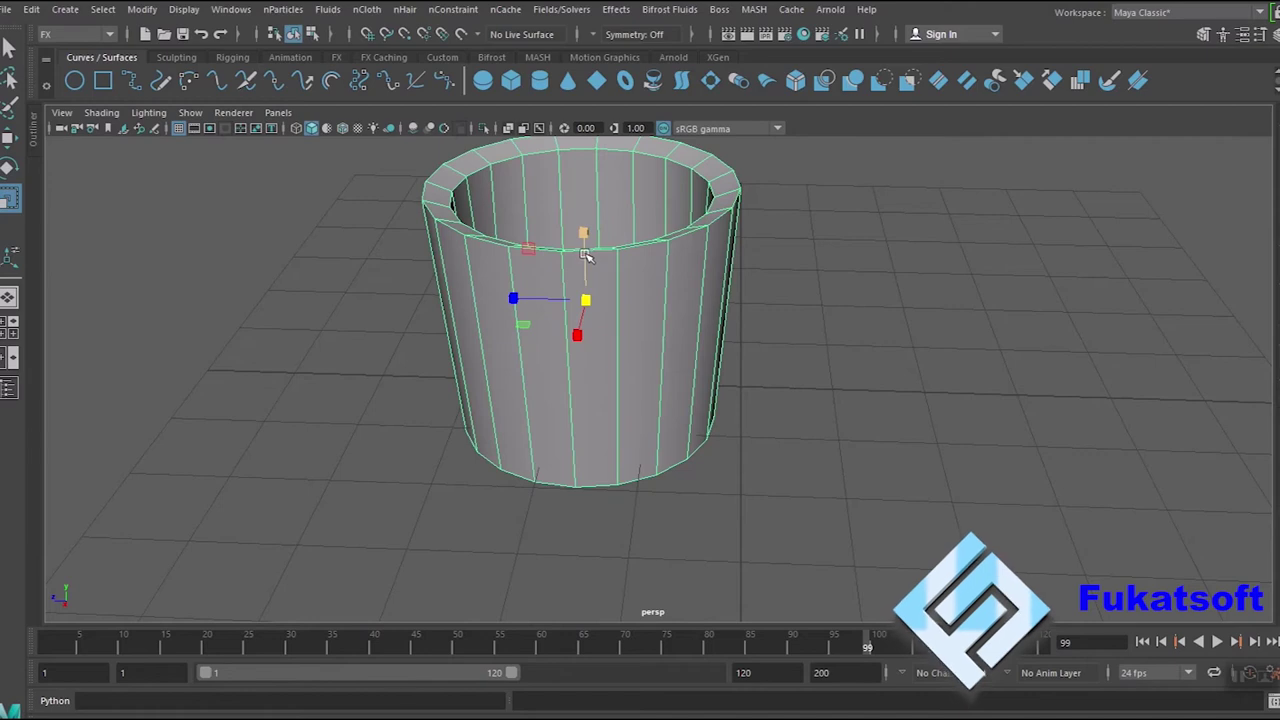
{"action": "left_click", "coordinate": [66, 9]}
{"action": "mouse_move", "coordinate": [114, 67]}
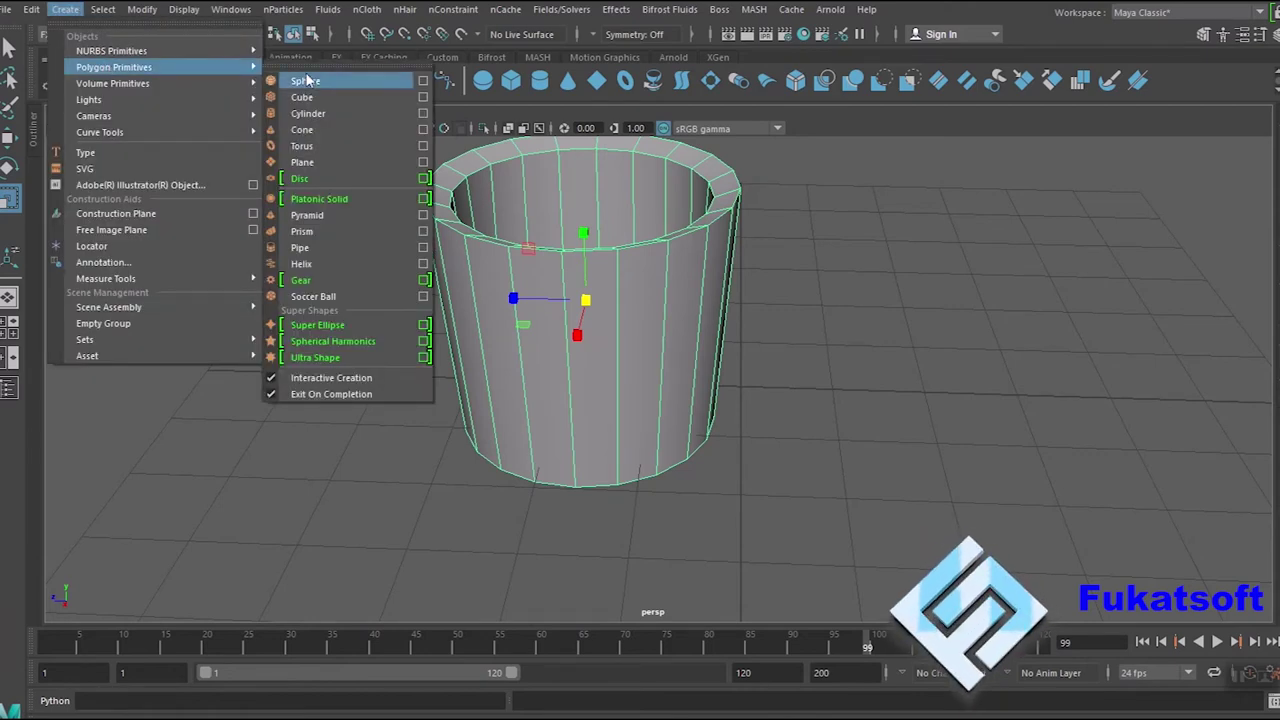
Draw a torus on the grid beside the cup and complete the tool.
{"action": "left_click", "coordinate": [317, 147]}
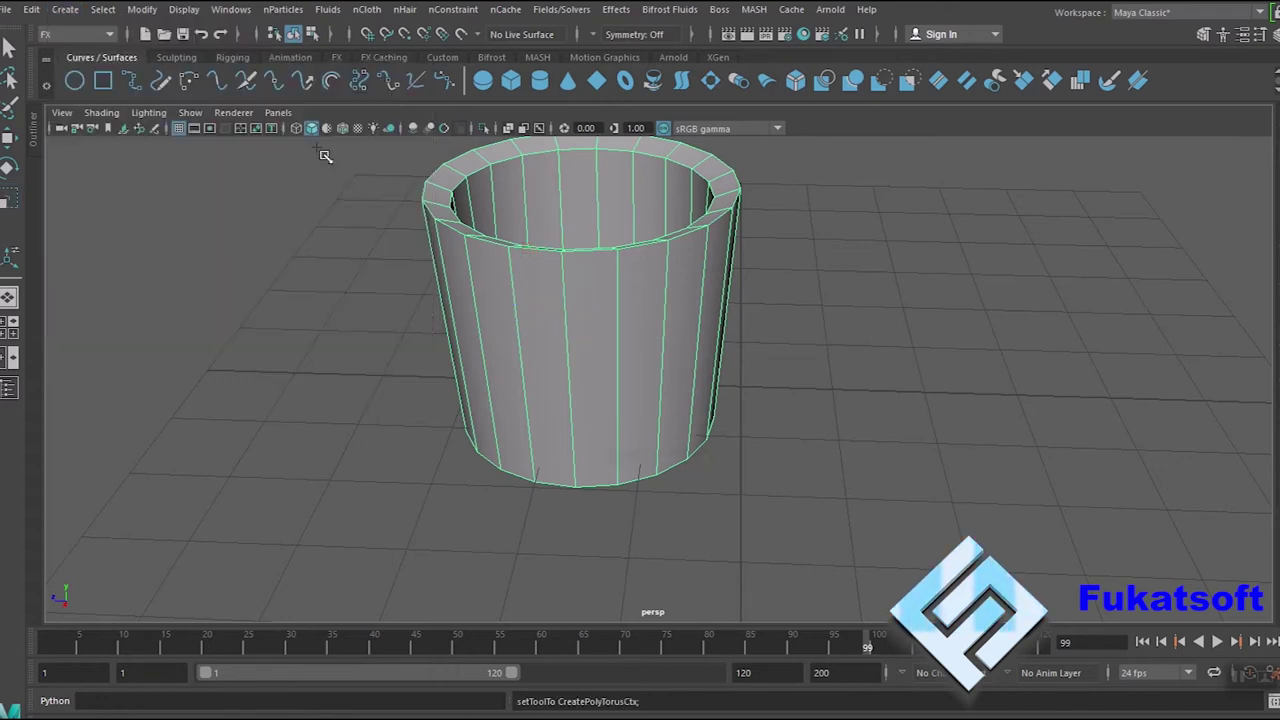
{"action": "left_click_drag", "start_coordinate": [817, 423], "coordinate": [850, 458]}
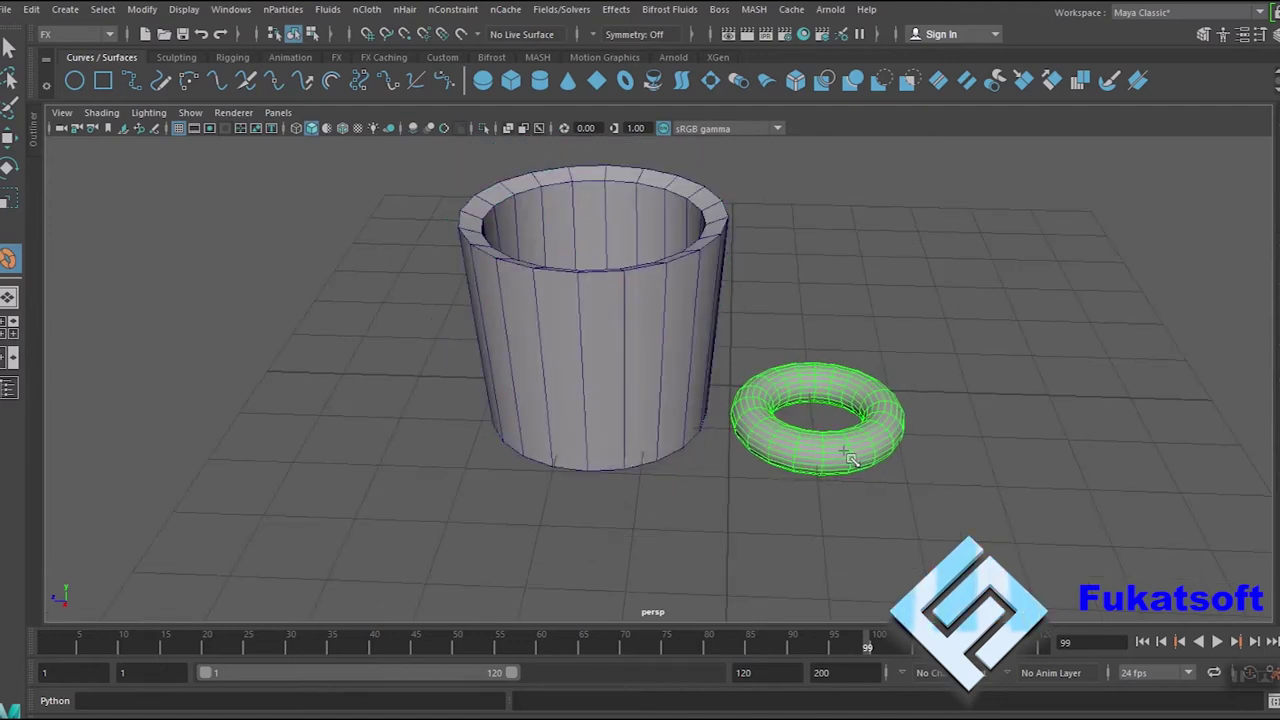
{"action": "left_click_drag", "start_coordinate": [850, 458], "coordinate": [829, 457]}
{"action": "mouse_move", "coordinate": [979, 391]}
{"action": "left_mouse_down", "text": "alt"}
{"action": "mouse_move", "coordinate": [963, 457]}
{"action": "mouse_move", "coordinate": [982, 464]}
{"action": "left_mouse_up", "text": "alt"}
{"action": "right_click", "coordinate": [894, 397]}
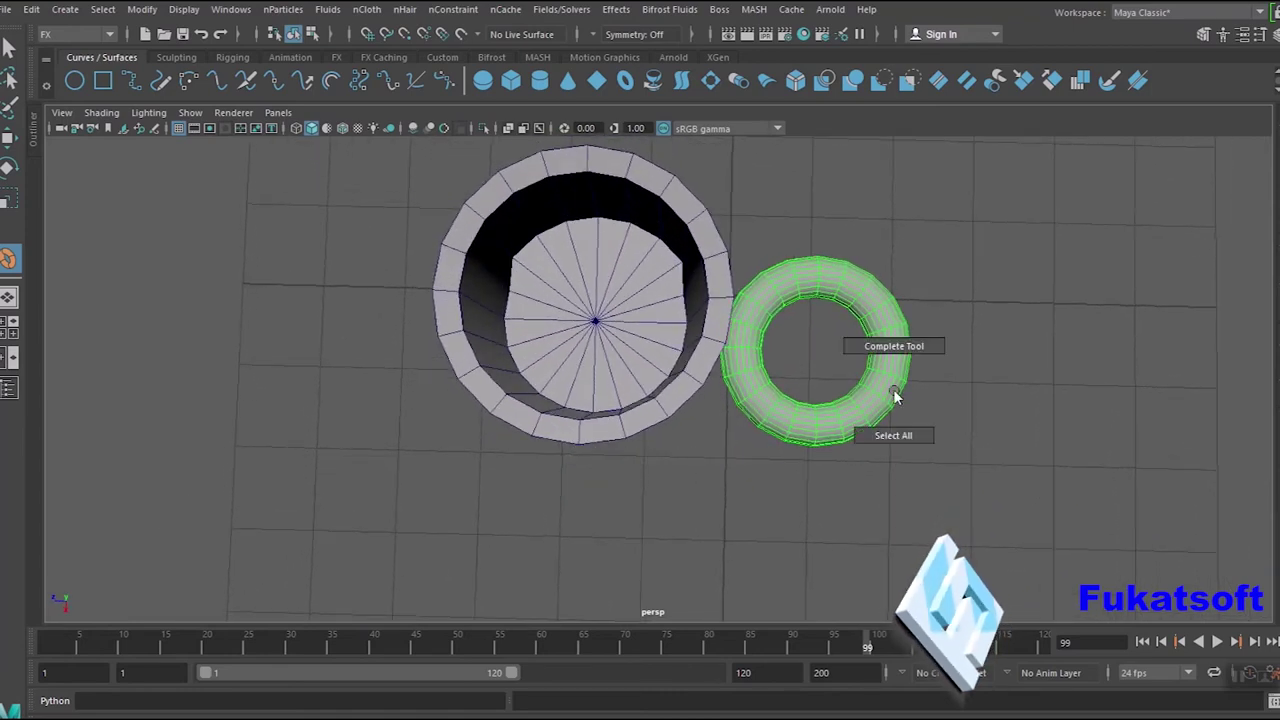
{"action": "key", "text": "Return"}
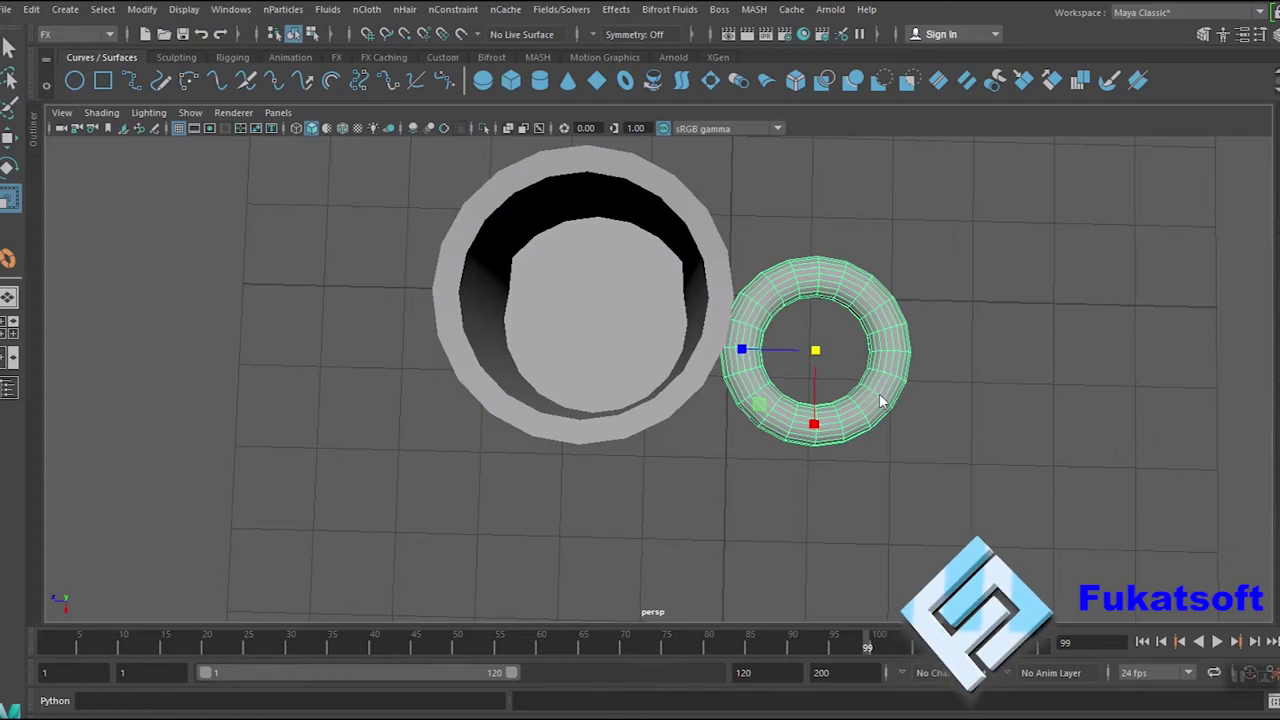
Move the torus further right along X.
{"action": "right_click_drag", "start_coordinate": [882, 401], "coordinate": [876, 251]}
{"action": "right_click_drag", "start_coordinate": [881, 244], "coordinate": [881, 244]}
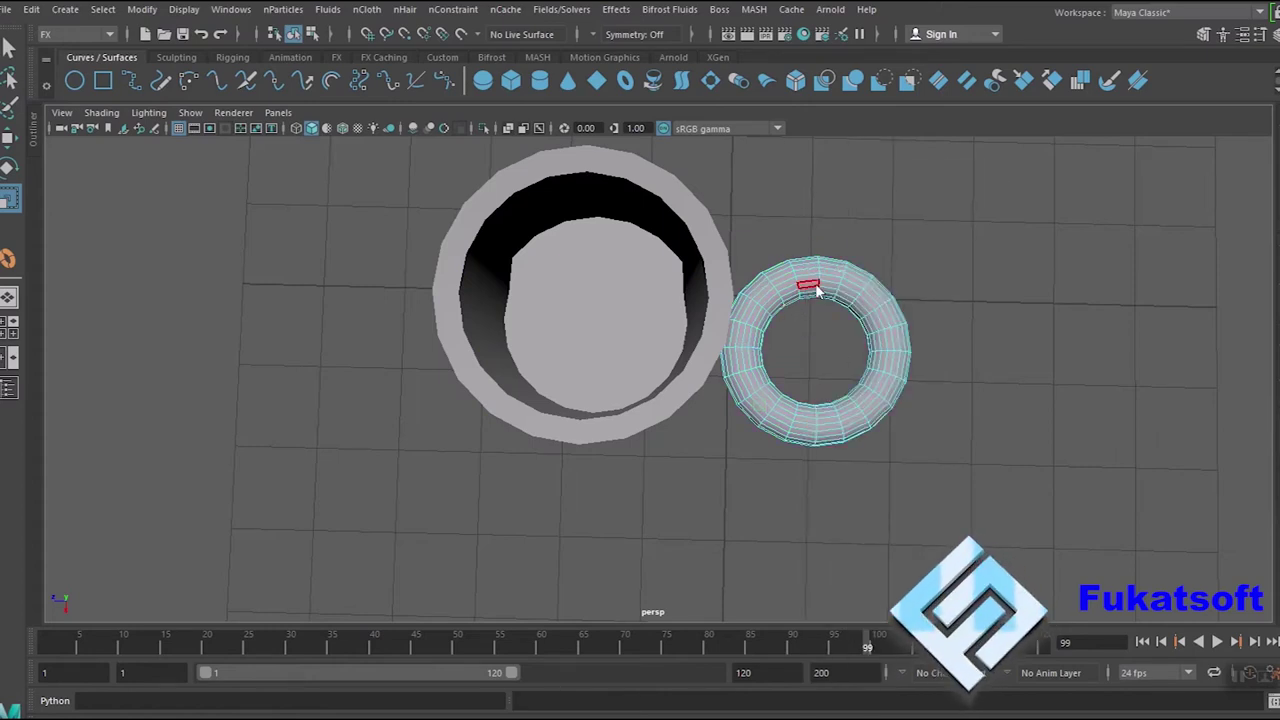
{"action": "right_click_drag", "start_coordinate": [820, 220], "coordinate": [885, 178]}
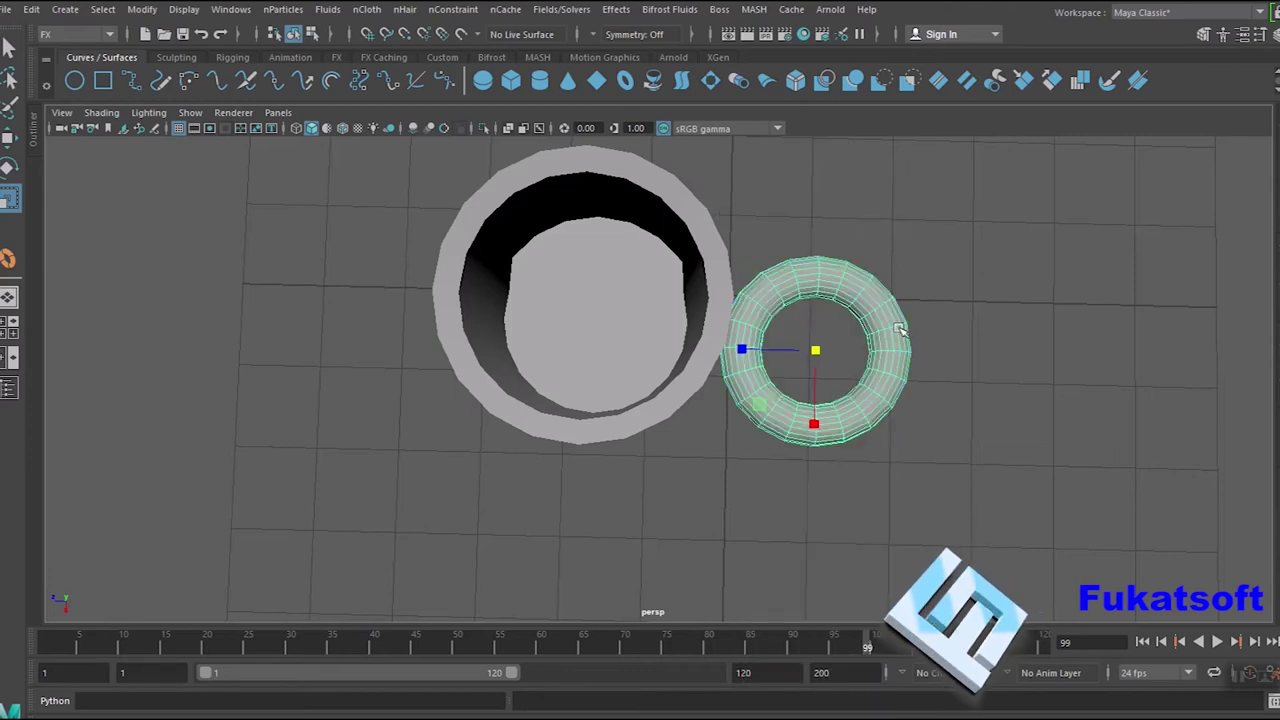
{"action": "key", "text": "w"}
{"action": "mouse_move", "coordinate": [737, 349]}
{"action": "left_mouse_down"}
{"action": "mouse_move", "coordinate": [857, 349]}
{"action": "mouse_move", "coordinate": [823, 352]}
{"action": "left_mouse_up"}
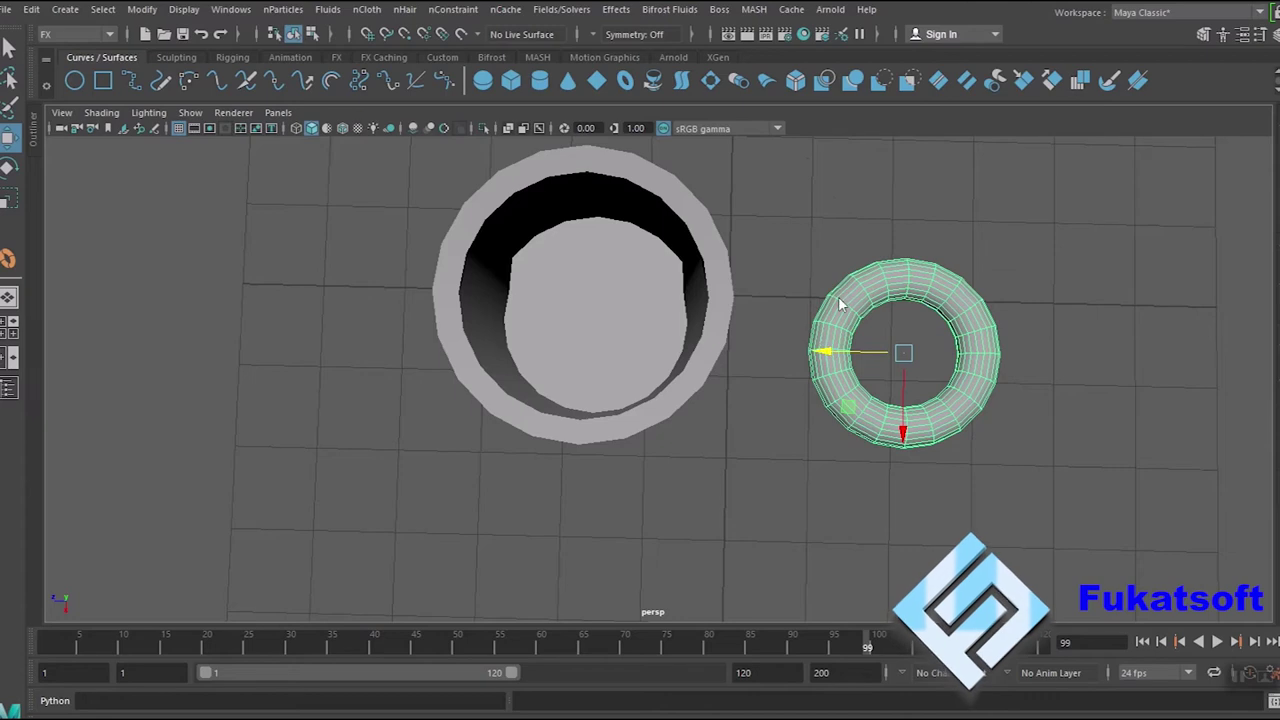
Delete the upper half of the torus's faces.
{"action": "right_click_drag", "start_coordinate": [840, 305], "coordinate": [848, 237]}
{"action": "left_click_drag", "start_coordinate": [794, 234], "coordinate": [1032, 343]}
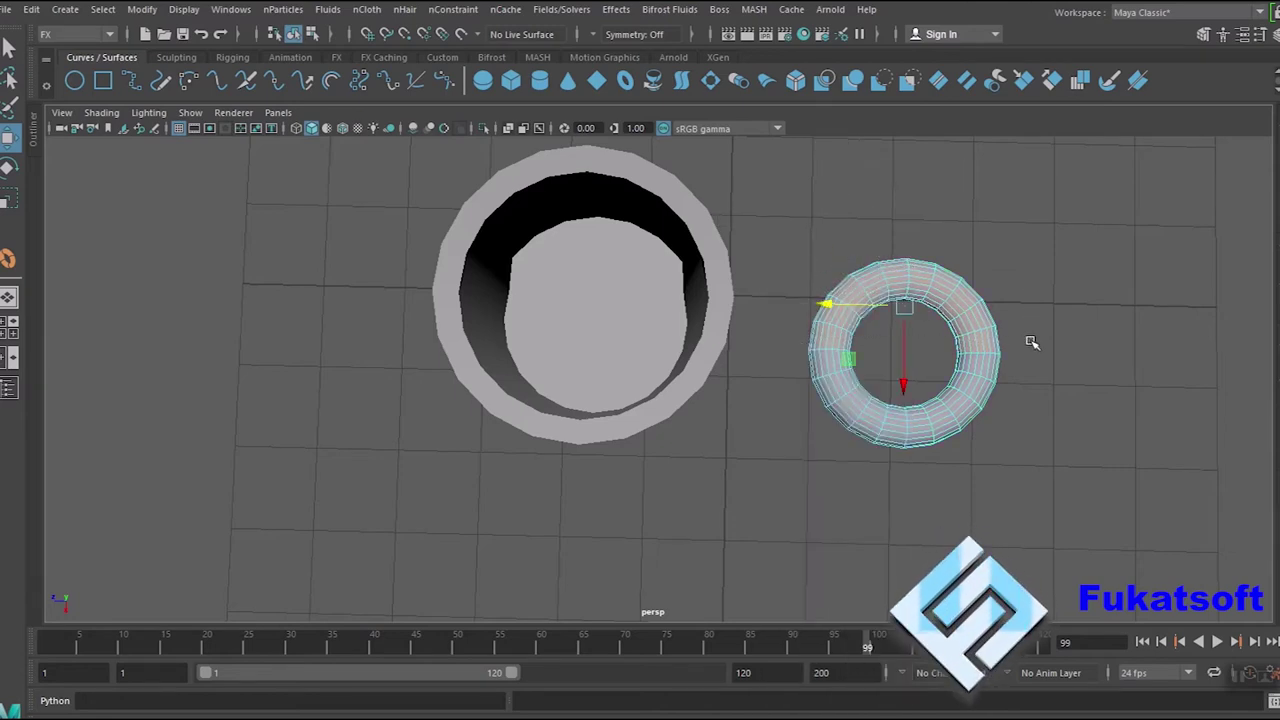
{"action": "key", "text": "Delete"}
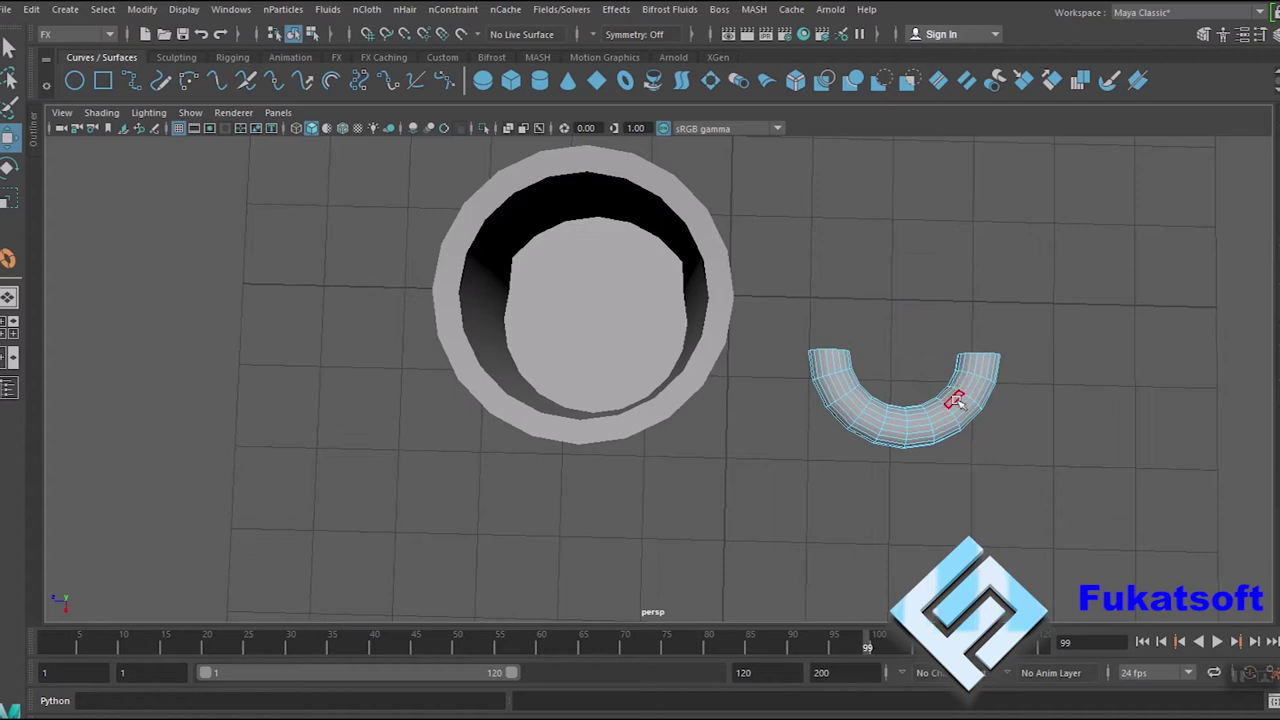
Select the half torus and rotate it upright, opening toward the cup.
{"action": "right_click_drag", "start_coordinate": [985, 408], "coordinate": [980, 340]}
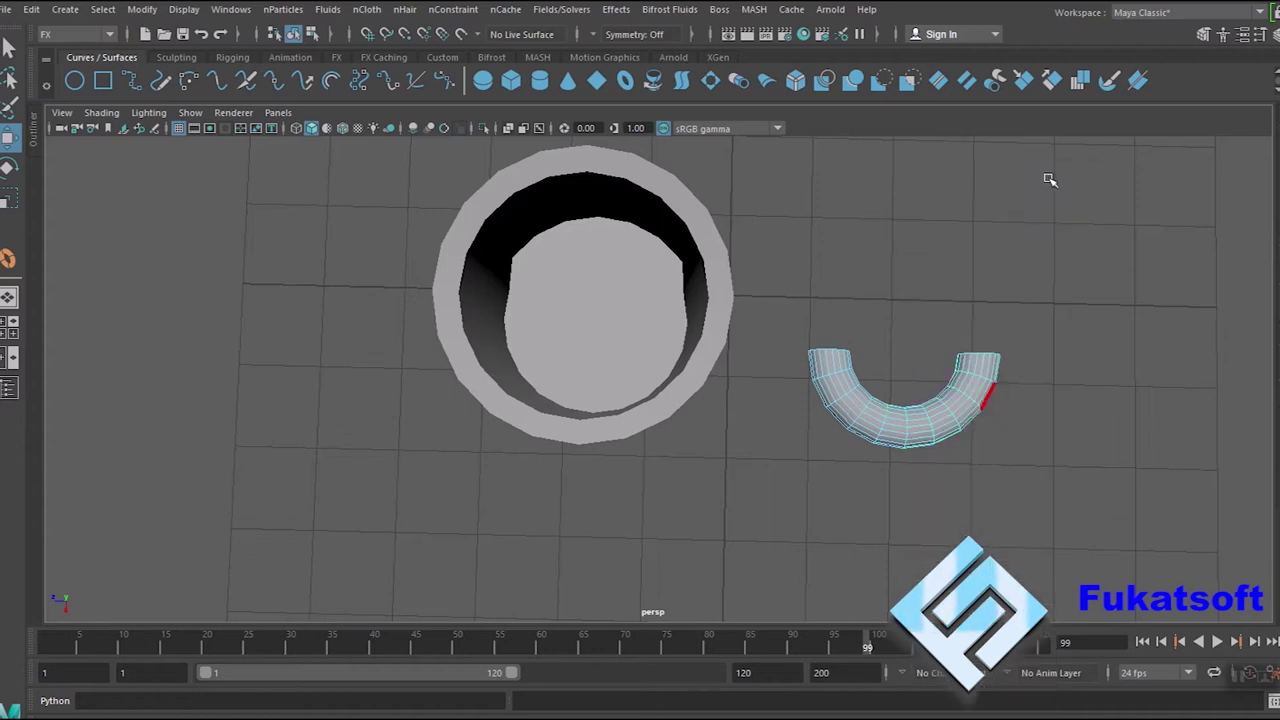
{"action": "left_click_drag", "start_coordinate": [945, 435], "coordinate": [961, 427], "text": "alt"}
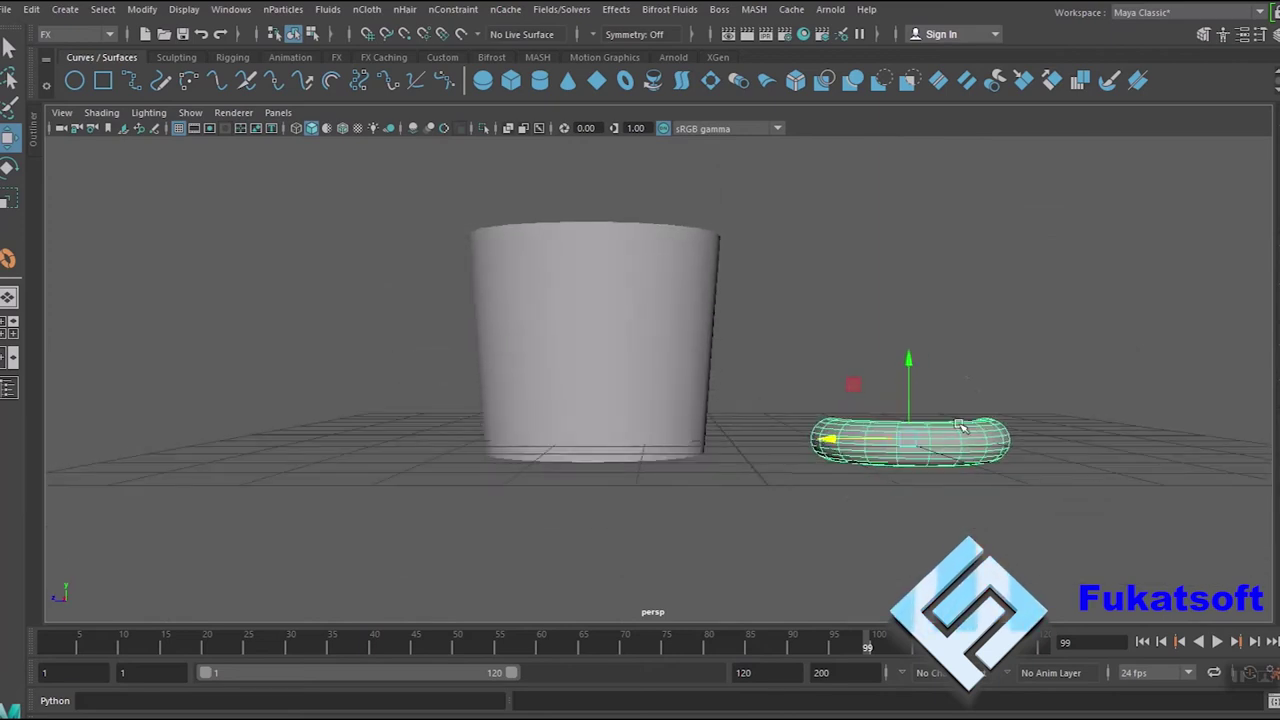
{"action": "key", "text": "e"}
{"action": "left_click_drag", "start_coordinate": [932, 381], "coordinate": [835, 413]}
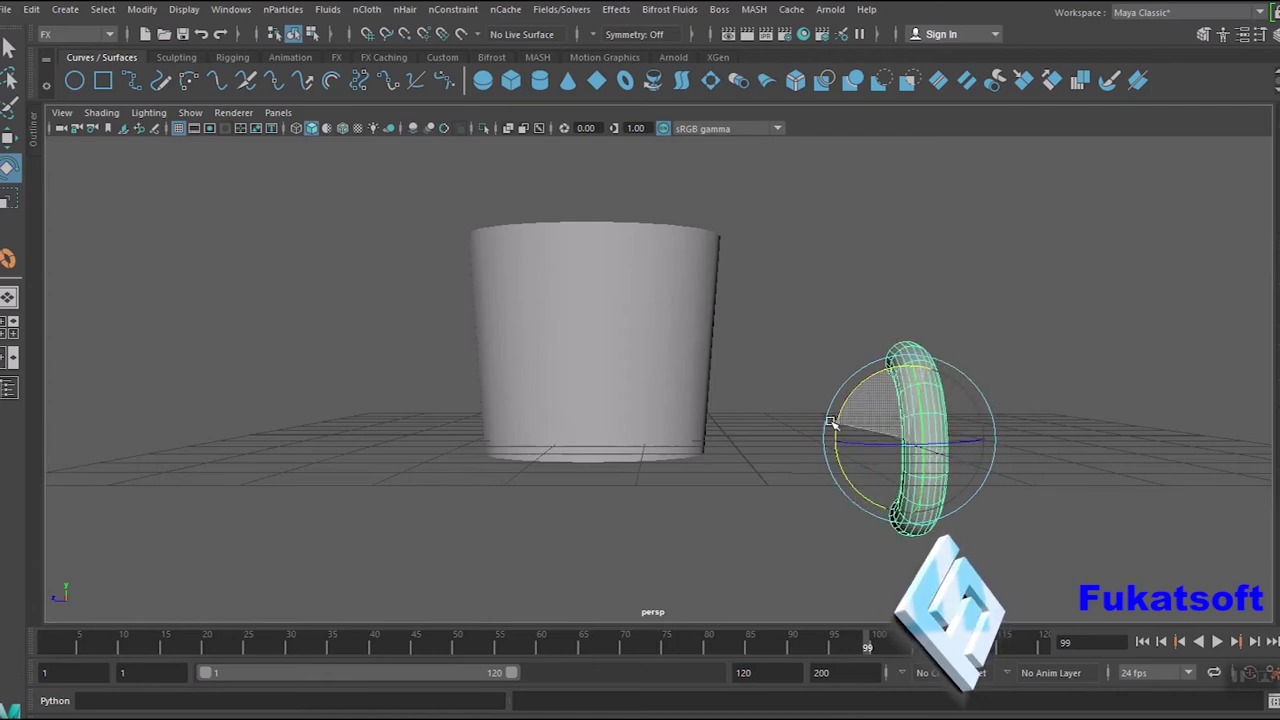
{"action": "left_click_drag", "start_coordinate": [835, 413], "coordinate": [838, 448]}
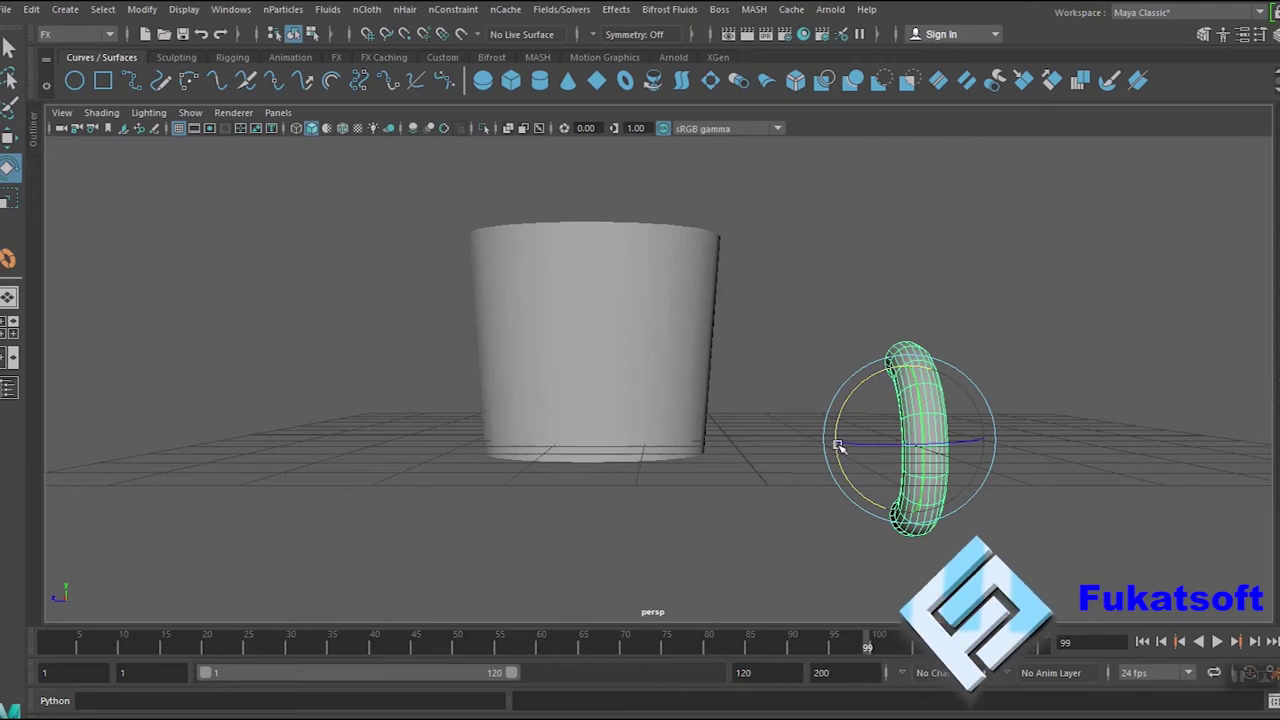
{"action": "left_click_drag", "start_coordinate": [838, 447], "coordinate": [960, 450]}
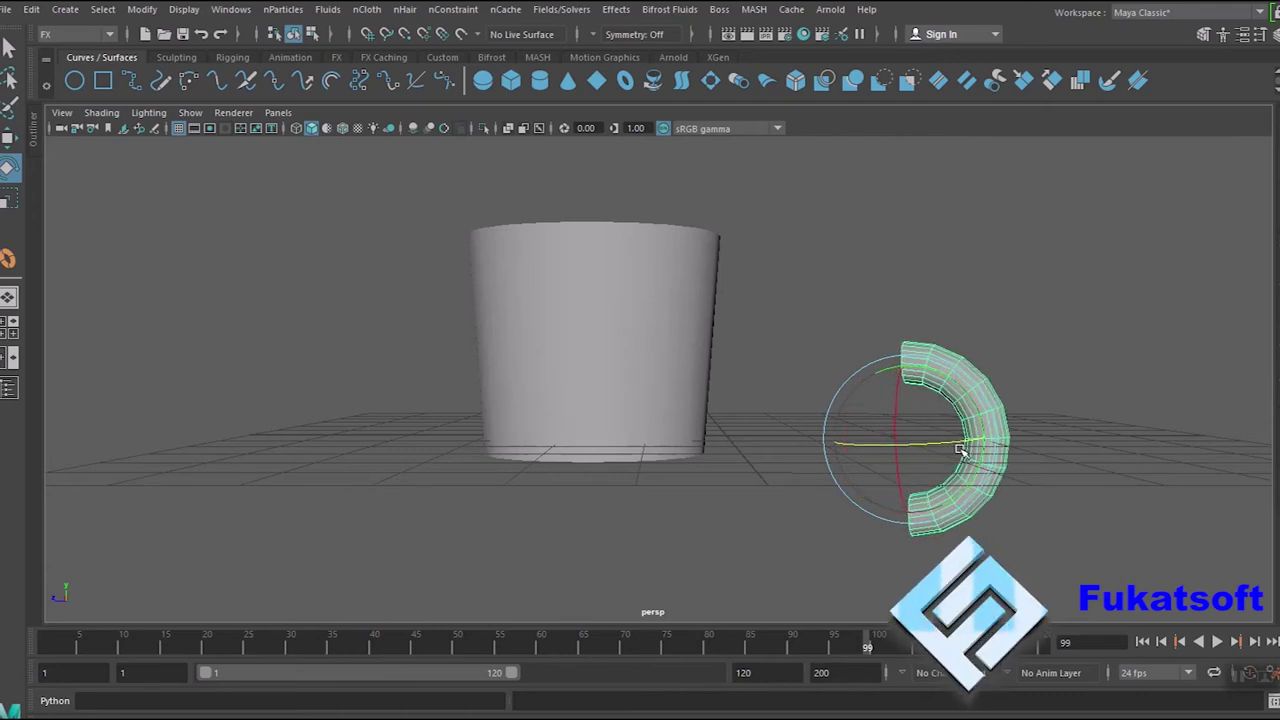
Raise the half torus and slide it against the cup's side as the handle.
{"action": "key", "text": "w"}
{"action": "left_click_drag", "start_coordinate": [908, 361], "coordinate": [908, 265]}
{"action": "left_click_drag", "start_coordinate": [801, 359], "coordinate": [607, 359]}
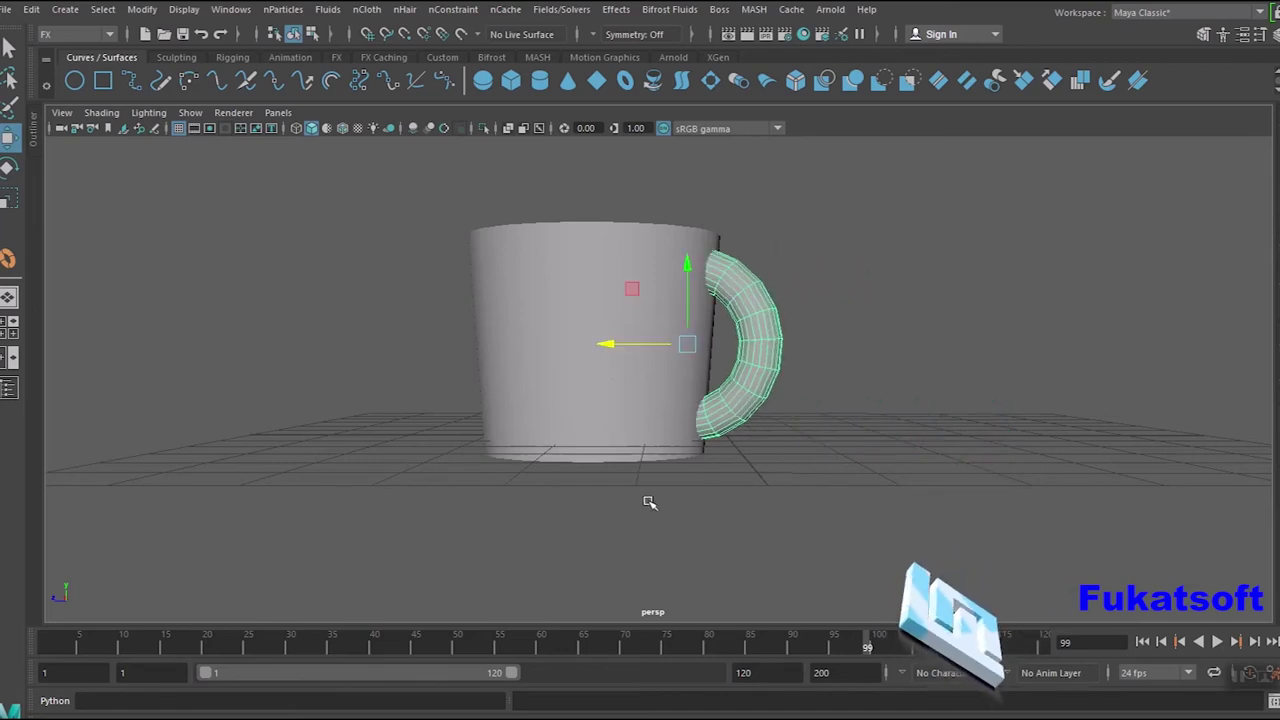
{"action": "mouse_move", "coordinate": [614, 560]}
{"action": "left_mouse_down", "text": "alt"}
{"action": "mouse_move", "coordinate": [737, 554]}
{"action": "mouse_move", "coordinate": [642, 573]}
{"action": "mouse_move", "coordinate": [551, 560]}
{"action": "mouse_move", "coordinate": [600, 608]}
{"action": "mouse_move", "coordinate": [590, 625]}
{"action": "mouse_move", "coordinate": [603, 660]}
{"action": "left_mouse_up", "text": "alt"}
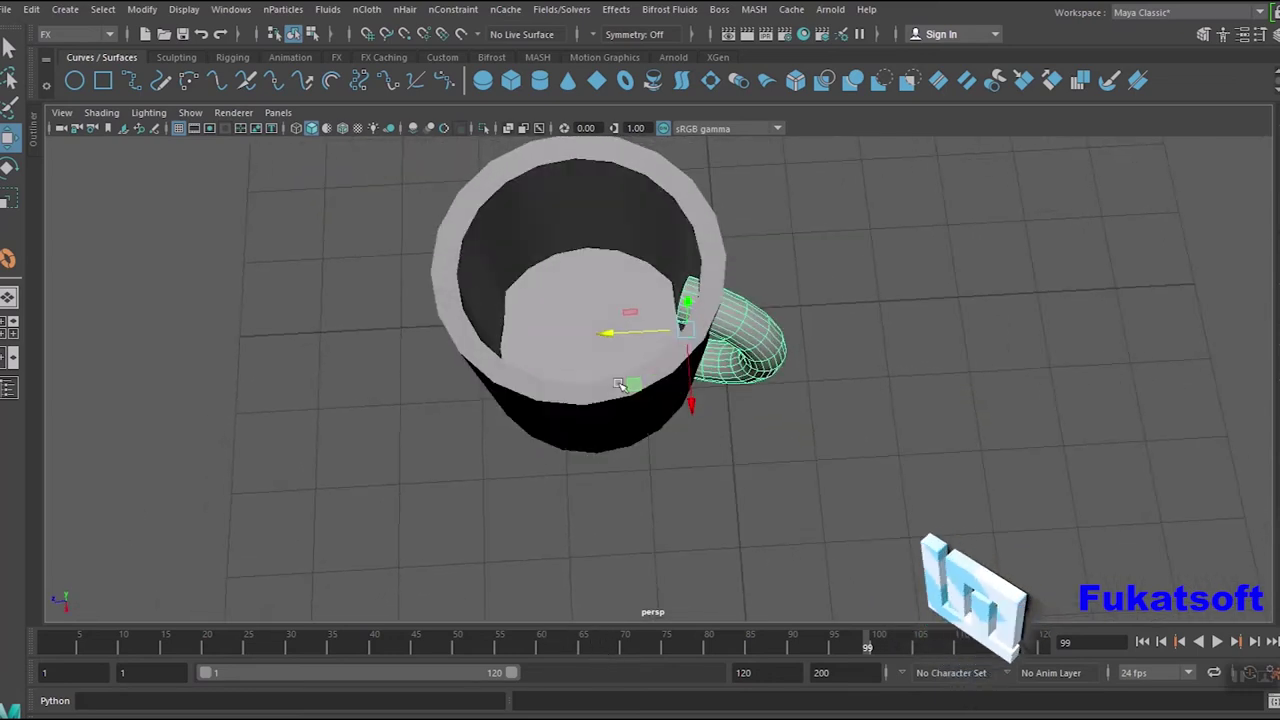
{"action": "mouse_move", "coordinate": [608, 335]}
{"action": "left_mouse_down"}
{"action": "mouse_move", "coordinate": [680, 409]}
{"action": "mouse_move", "coordinate": [690, 378]}
{"action": "left_mouse_up"}
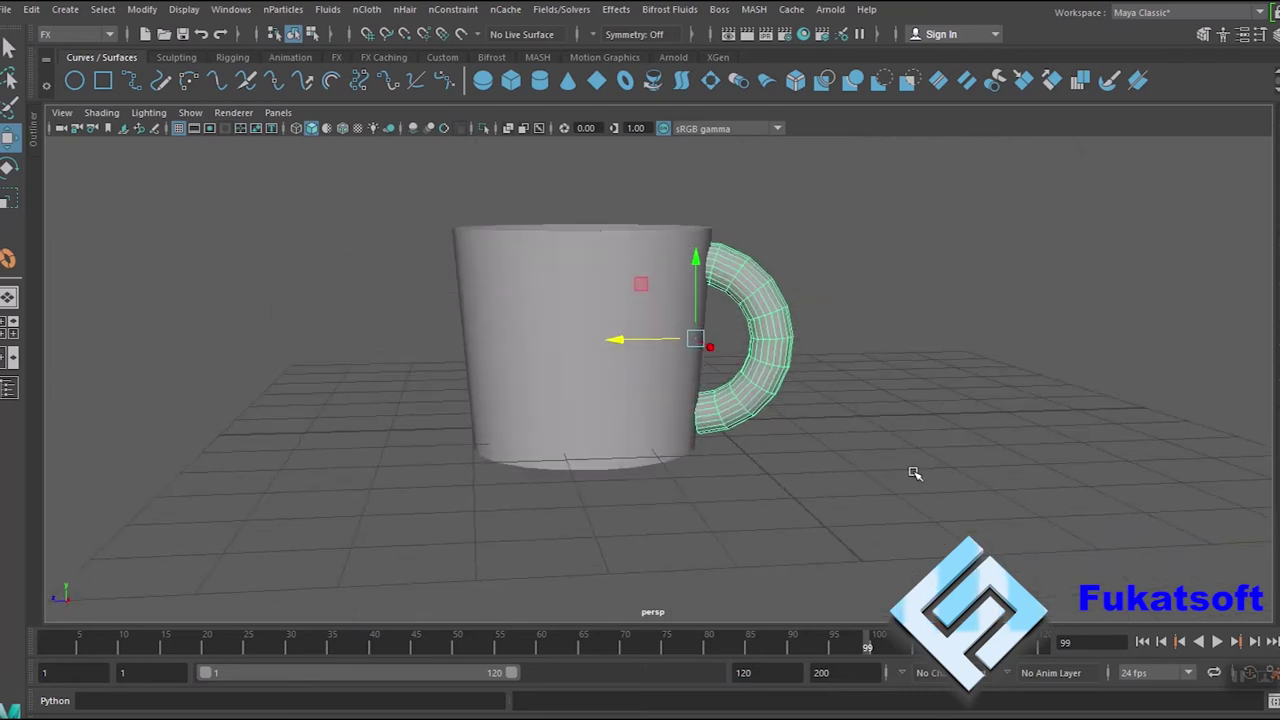
{"action": "left_click", "coordinate": [895, 475]}
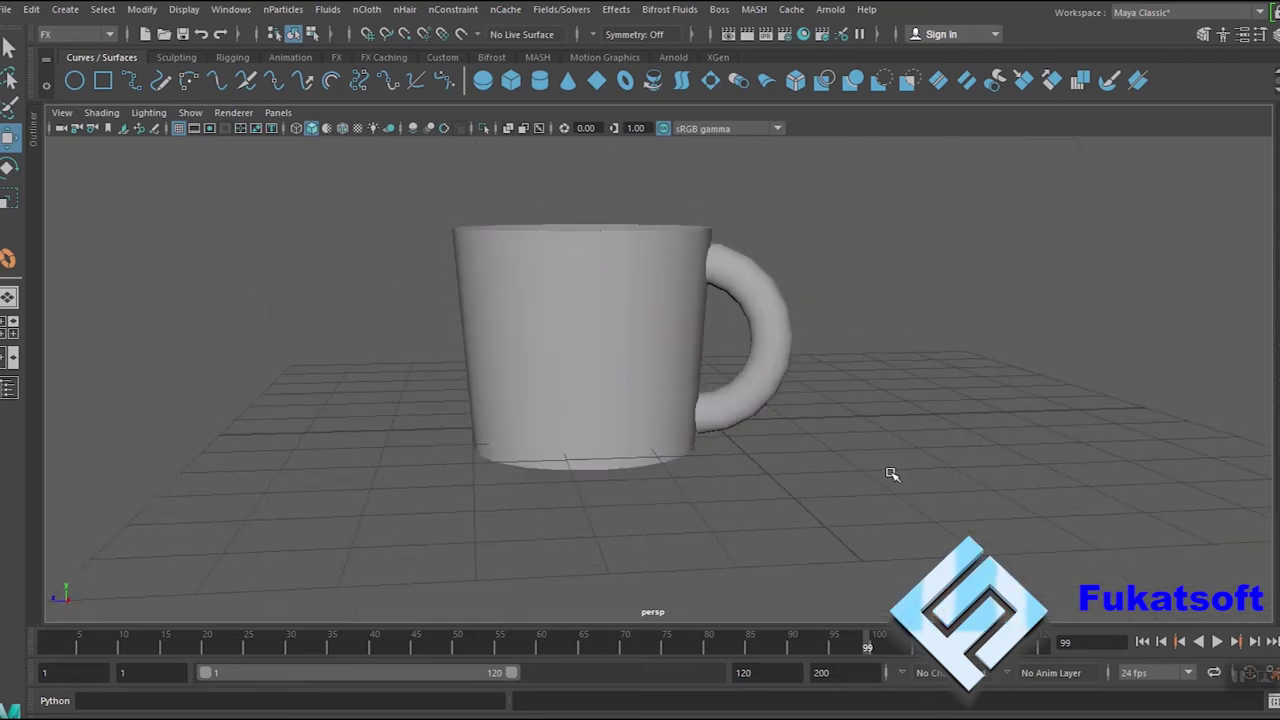
{"action": "mouse_move", "coordinate": [886, 480]}
{"action": "left_mouse_down", "text": "alt"}
{"action": "mouse_move", "coordinate": [600, 480]}
{"action": "mouse_move", "coordinate": [823, 491]}
{"action": "mouse_move", "coordinate": [820, 474]}
{"action": "mouse_move", "coordinate": [814, 517]}
{"action": "mouse_move", "coordinate": [749, 567]}
{"action": "mouse_move", "coordinate": [819, 523]}
{"action": "left_mouse_up", "text": "alt"}
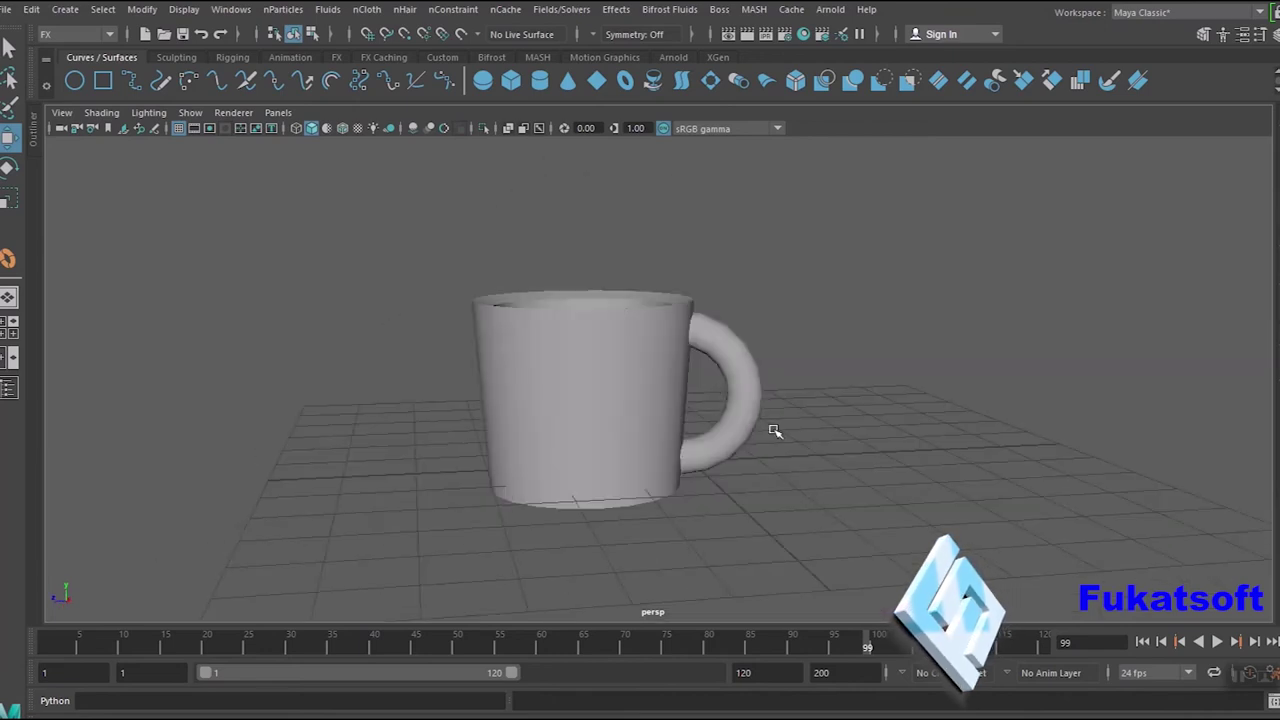
Combine the handle and cup into one mesh using the Modeling menu set.
{"action": "left_click", "coordinate": [750, 377]}
{"action": "left_click", "coordinate": [618, 387], "text": "shift"}
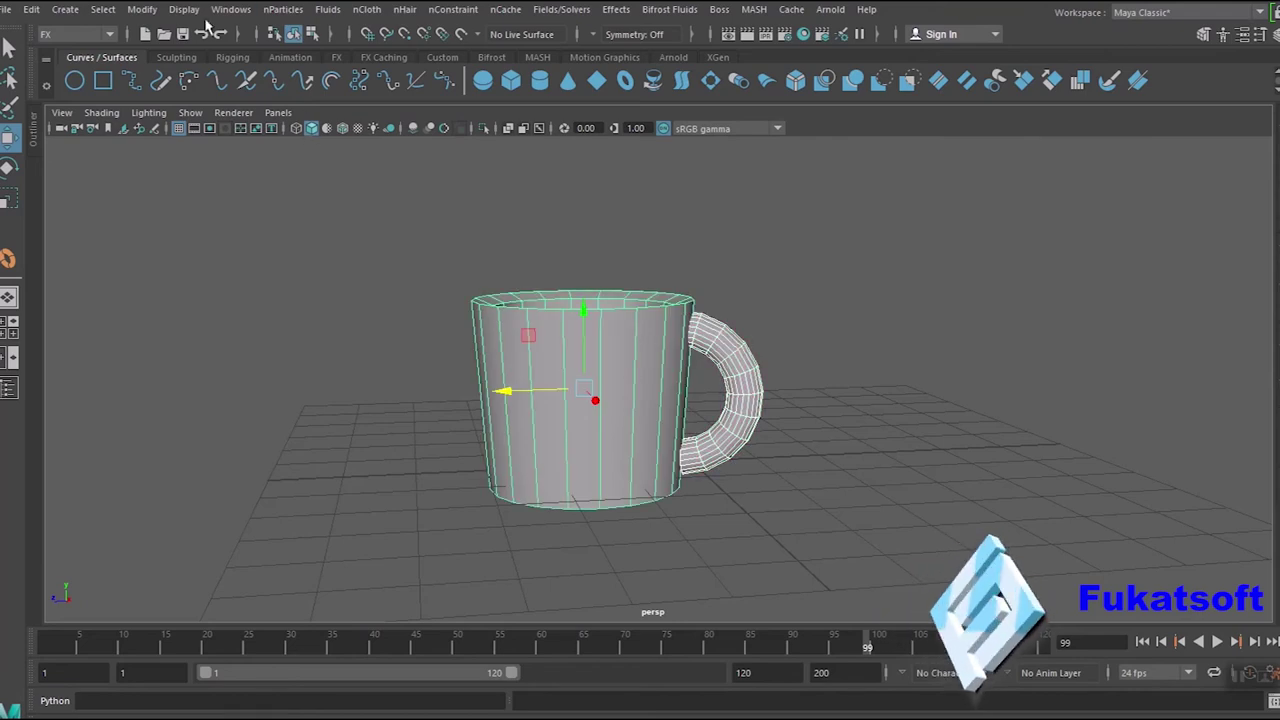
{"action": "left_click", "coordinate": [106, 35]}
{"action": "left_click", "coordinate": [100, 58]}
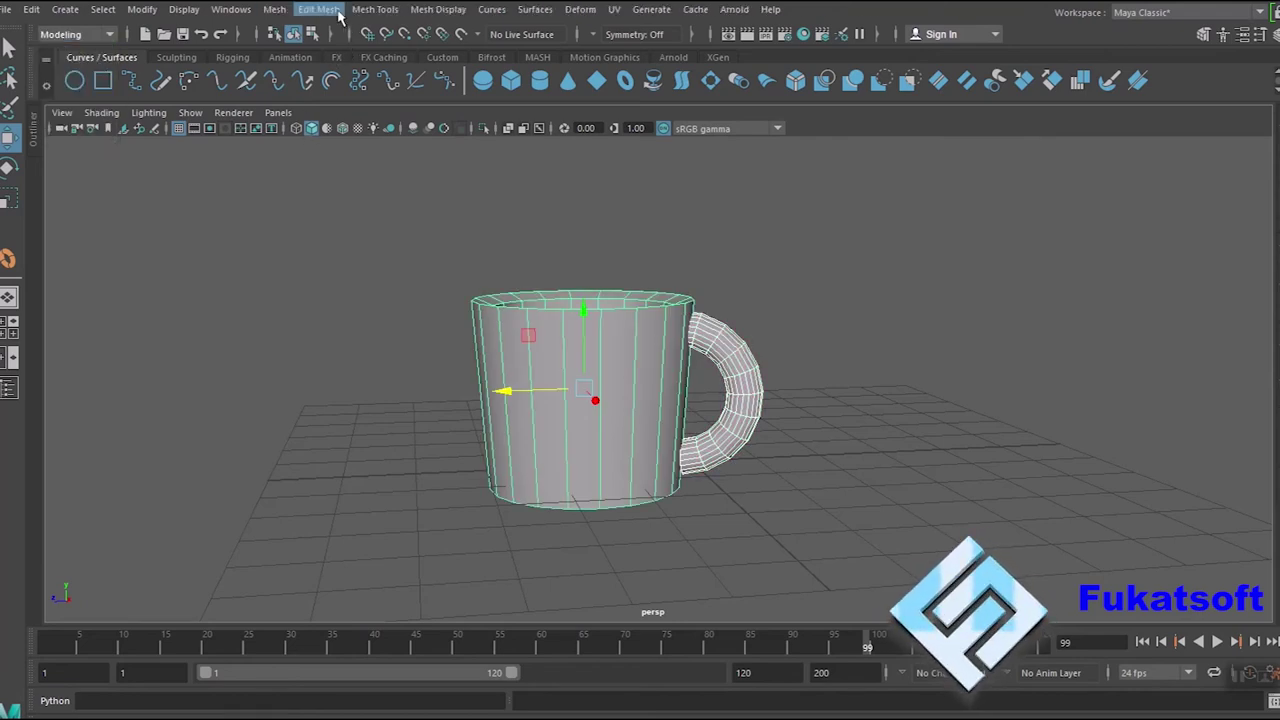
{"action": "left_click", "coordinate": [320, 10]}
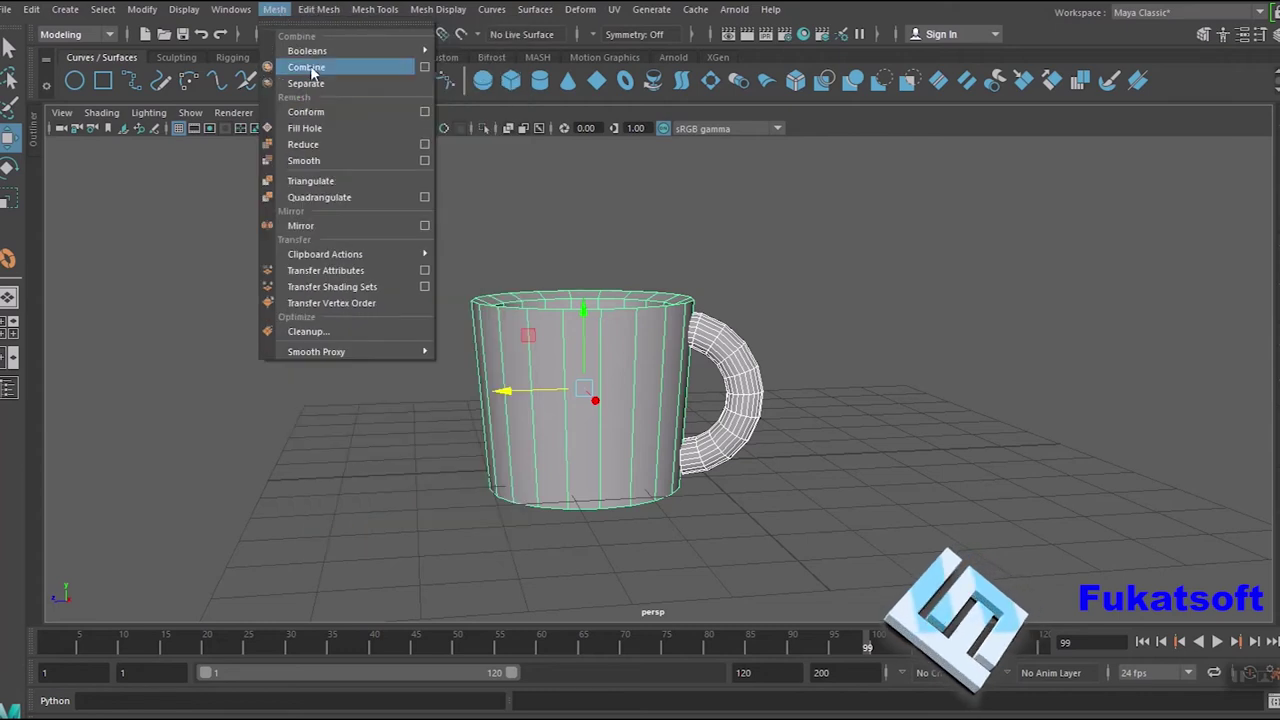
{"action": "left_click", "coordinate": [307, 67]}
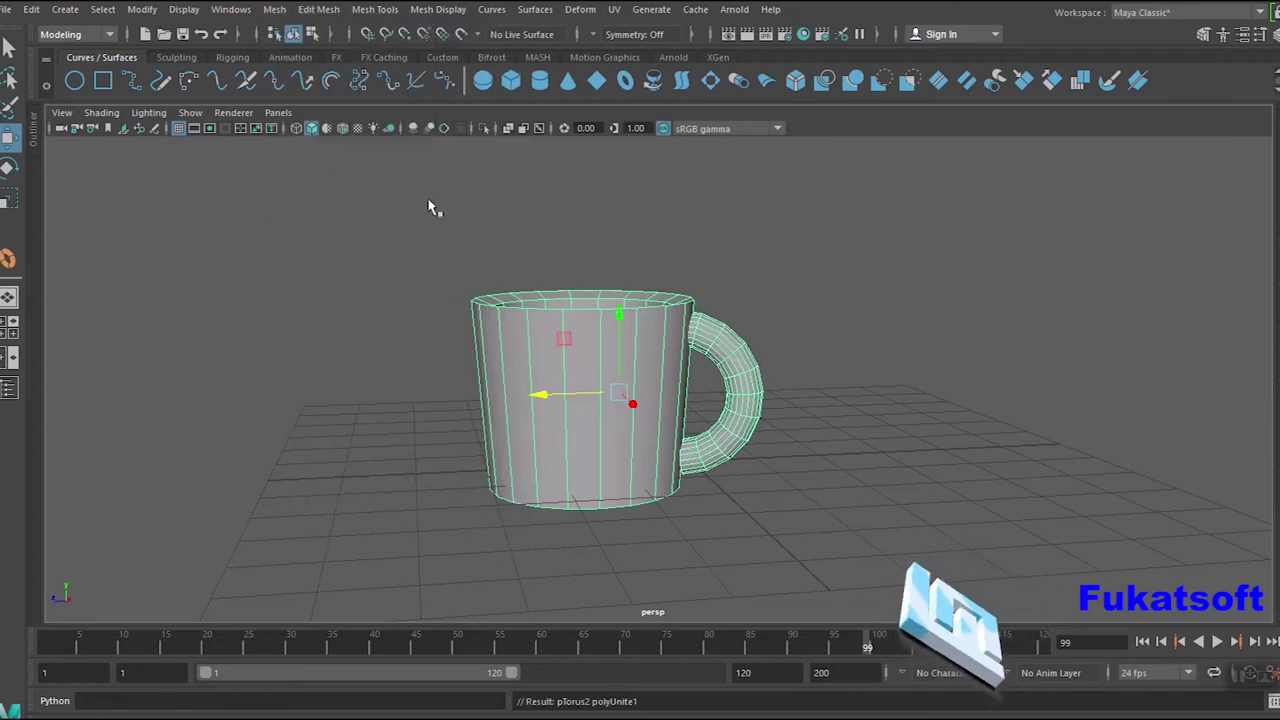
Move the combined mug to the right.
{"action": "left_click", "coordinate": [614, 390]}
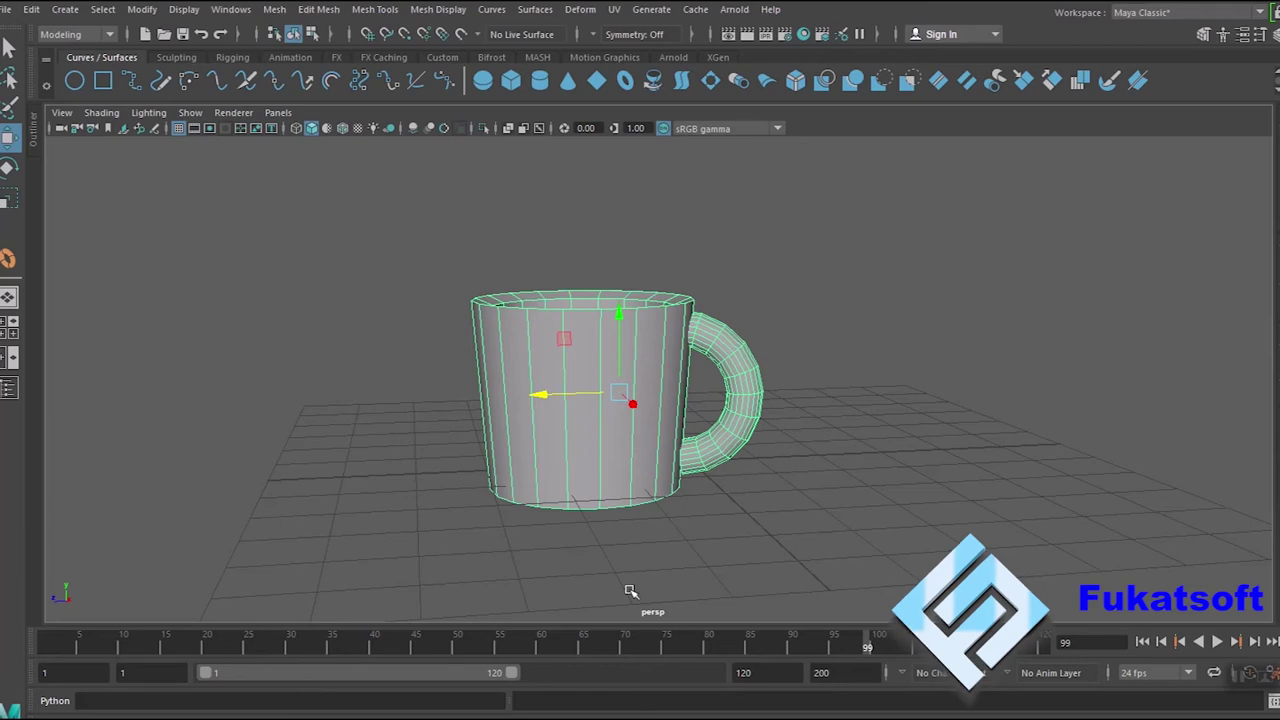
{"action": "left_click_drag", "start_coordinate": [629, 591], "coordinate": [613, 567], "text": "alt"}
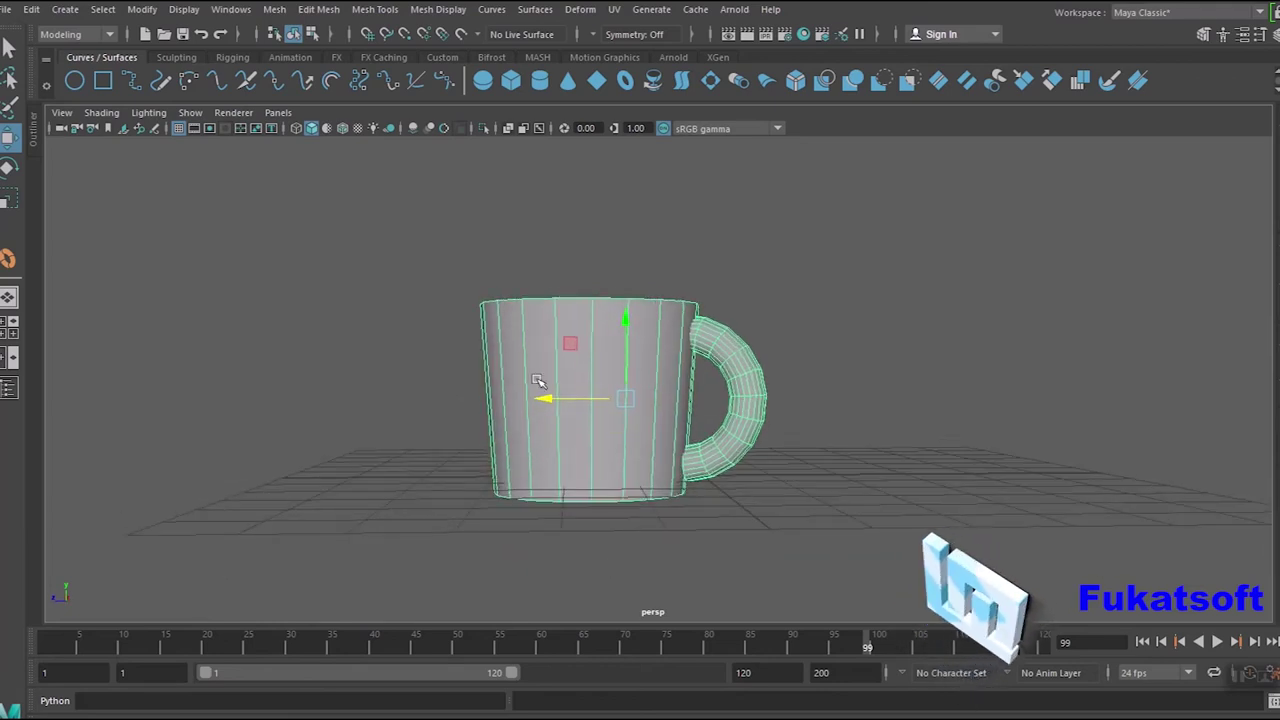
{"action": "left_click_drag", "start_coordinate": [534, 380], "coordinate": [877, 368]}
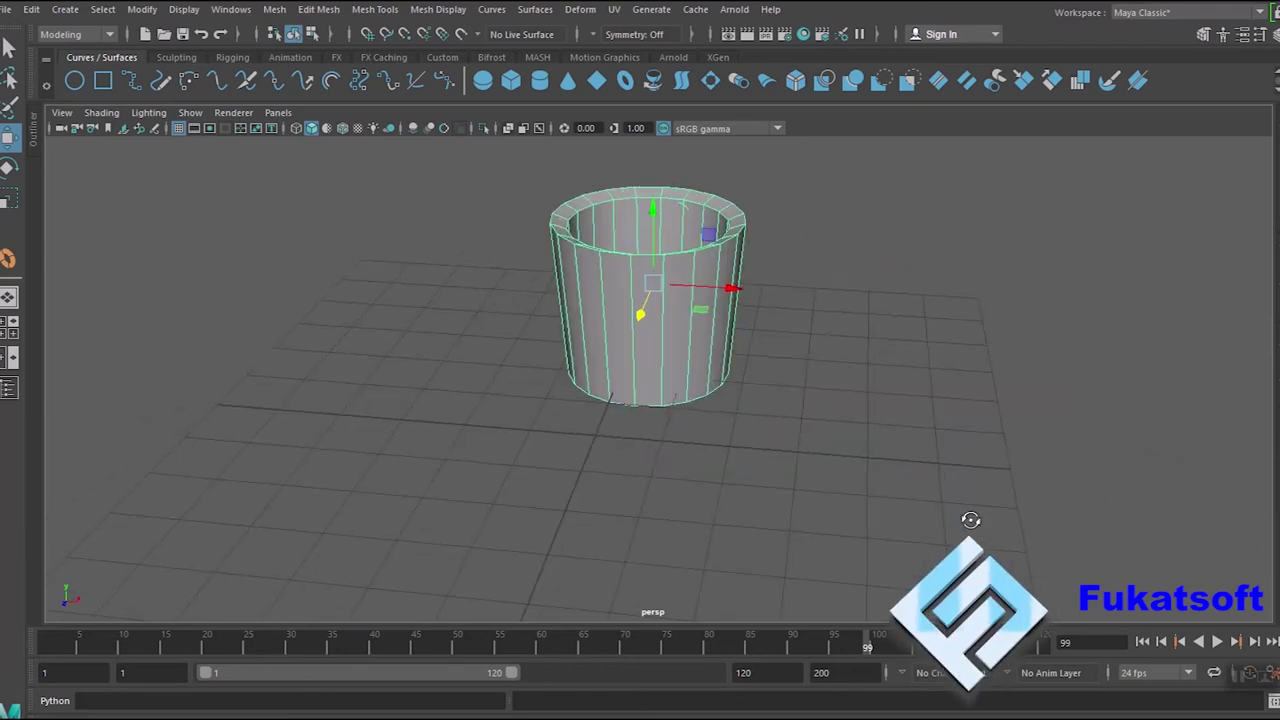
{"action": "left_click_drag", "start_coordinate": [730, 282], "coordinate": [490, 274]}
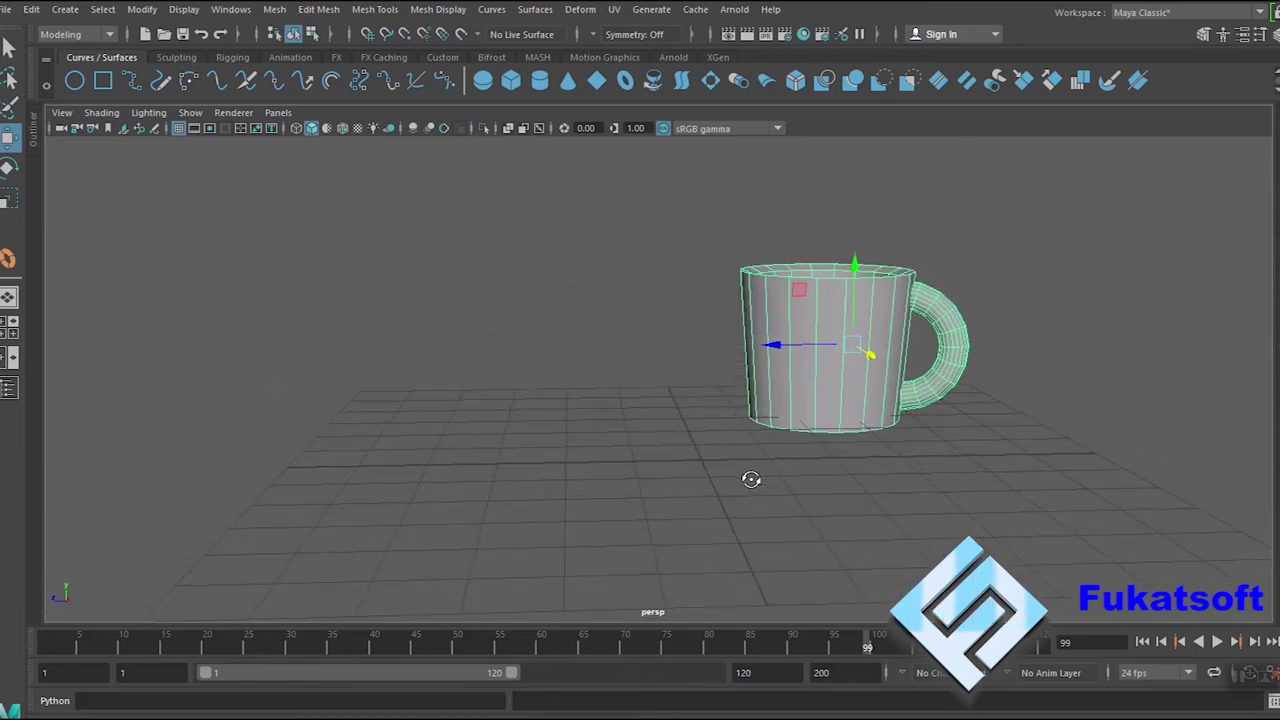
{"action": "left_click", "coordinate": [931, 488]}
{"action": "mouse_move", "coordinate": [895, 461]}
{"action": "left_mouse_down", "text": "alt"}
{"action": "mouse_move", "coordinate": [855, 449]}
{"action": "mouse_move", "coordinate": [840, 477]}
{"action": "left_mouse_up", "text": "alt"}
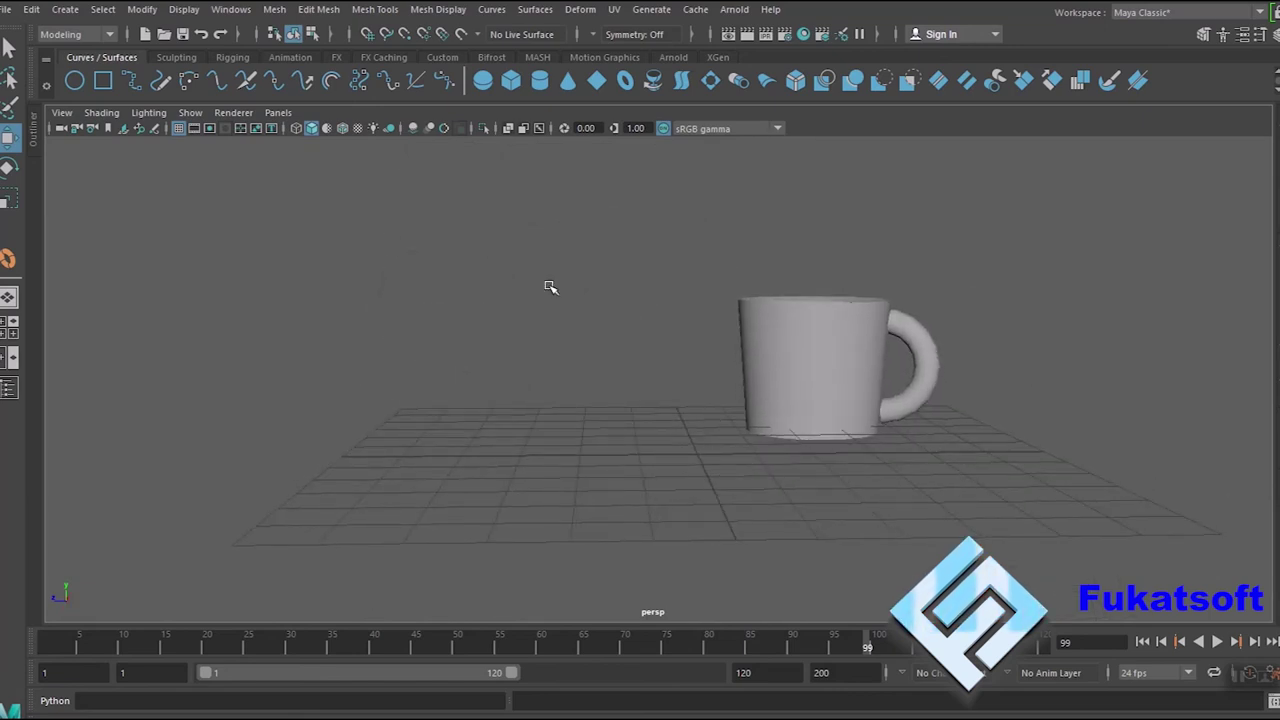
{"action": "left_click", "coordinate": [65, 9]}
{"action": "mouse_move", "coordinate": [114, 67]}
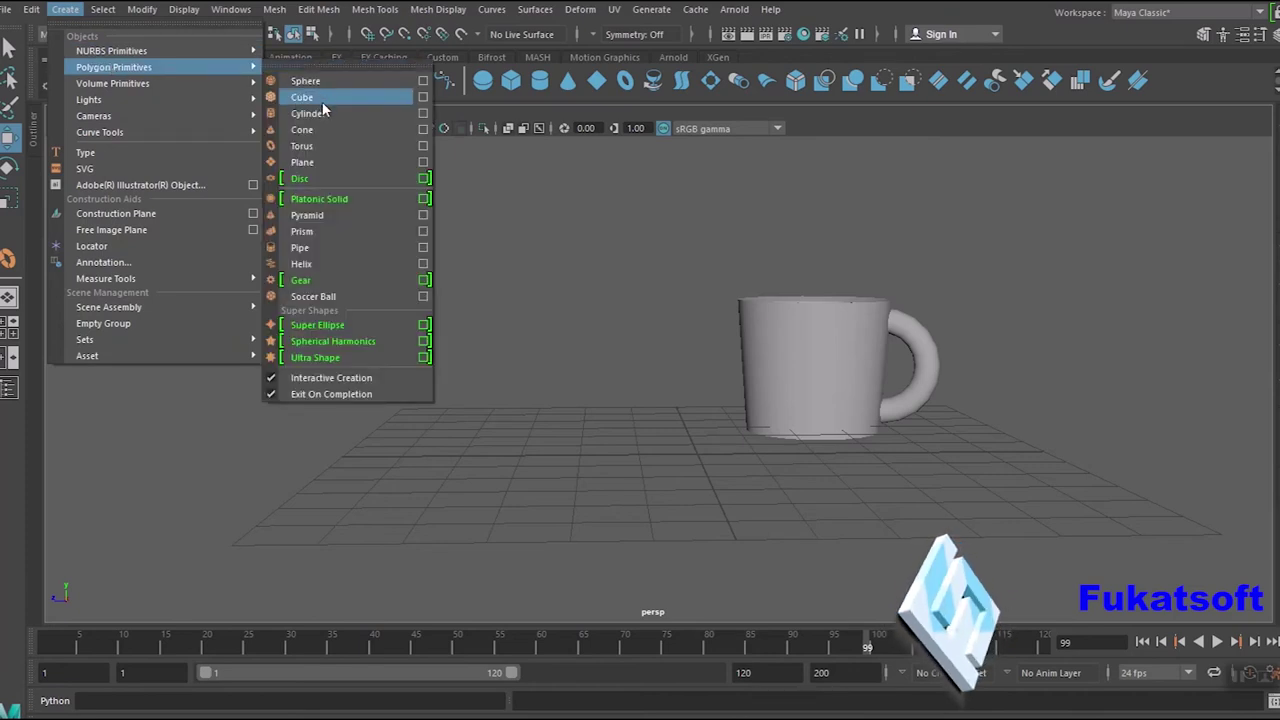
Draw a tall polygon cube, pCube1, on the grid left of the mug.
{"action": "left_click", "coordinate": [323, 100]}
{"action": "left_click_drag", "start_coordinate": [712, 450], "coordinate": [709, 500], "text": "alt"}
{"action": "mouse_move", "coordinate": [462, 426]}
{"action": "left_mouse_down"}
{"action": "mouse_move", "coordinate": [531, 490]}
{"action": "mouse_move", "coordinate": [525, 287]}
{"action": "mouse_move", "coordinate": [529, 306]}
{"action": "left_mouse_up"}
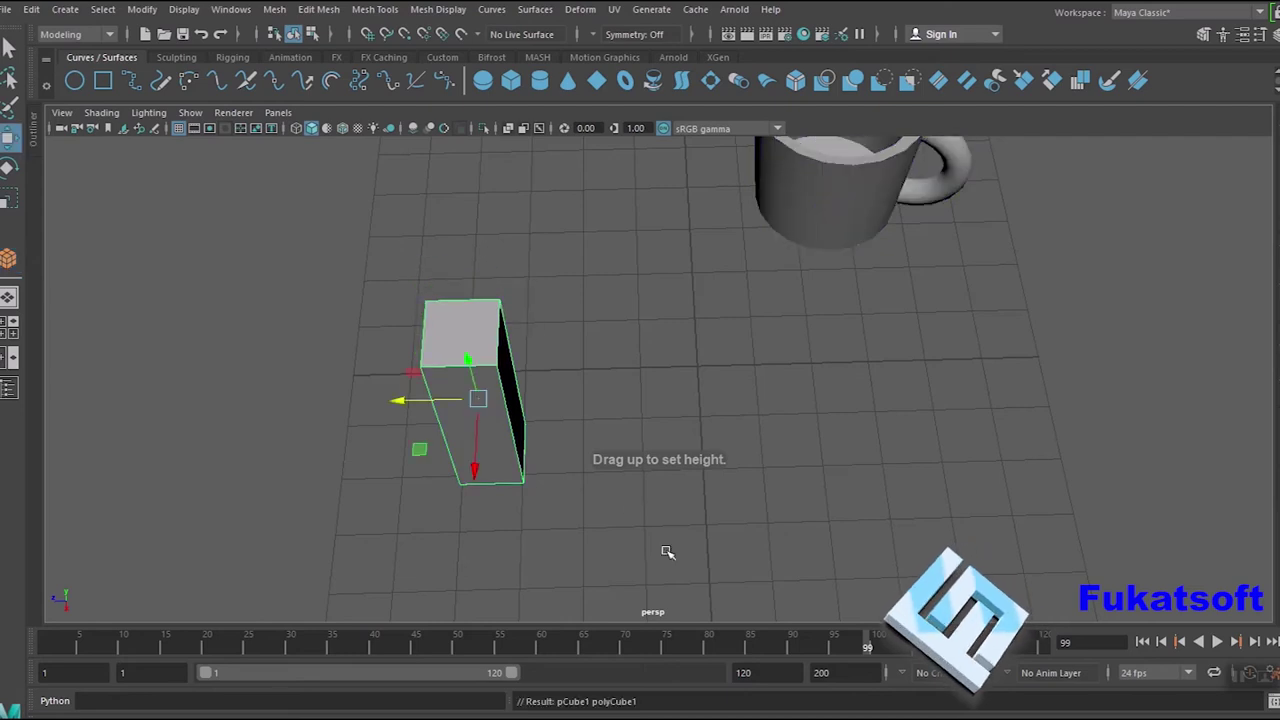
{"action": "left_click_drag", "start_coordinate": [666, 551], "coordinate": [665, 472], "text": "alt"}
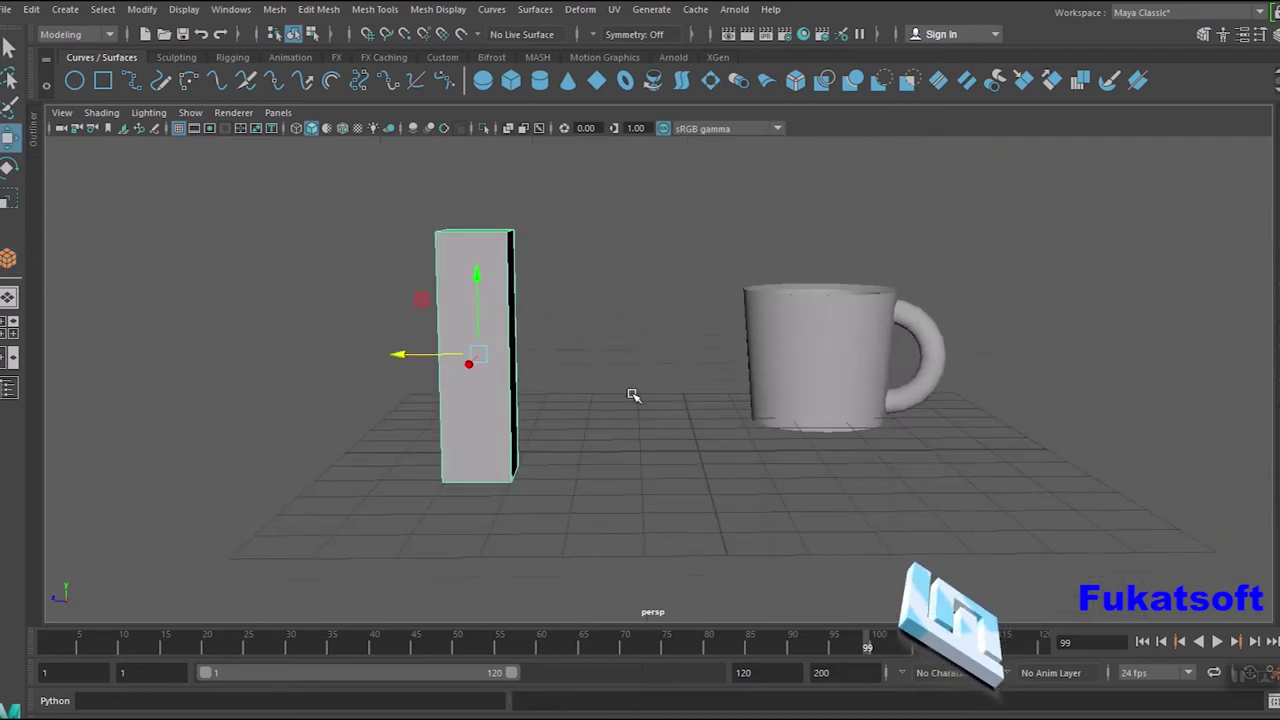
{"action": "left_click_drag", "start_coordinate": [634, 394], "coordinate": [631, 449], "text": "alt"}
Delete the tall box's top face so the box is open at the top.
{"action": "right_click", "coordinate": [481, 319]}
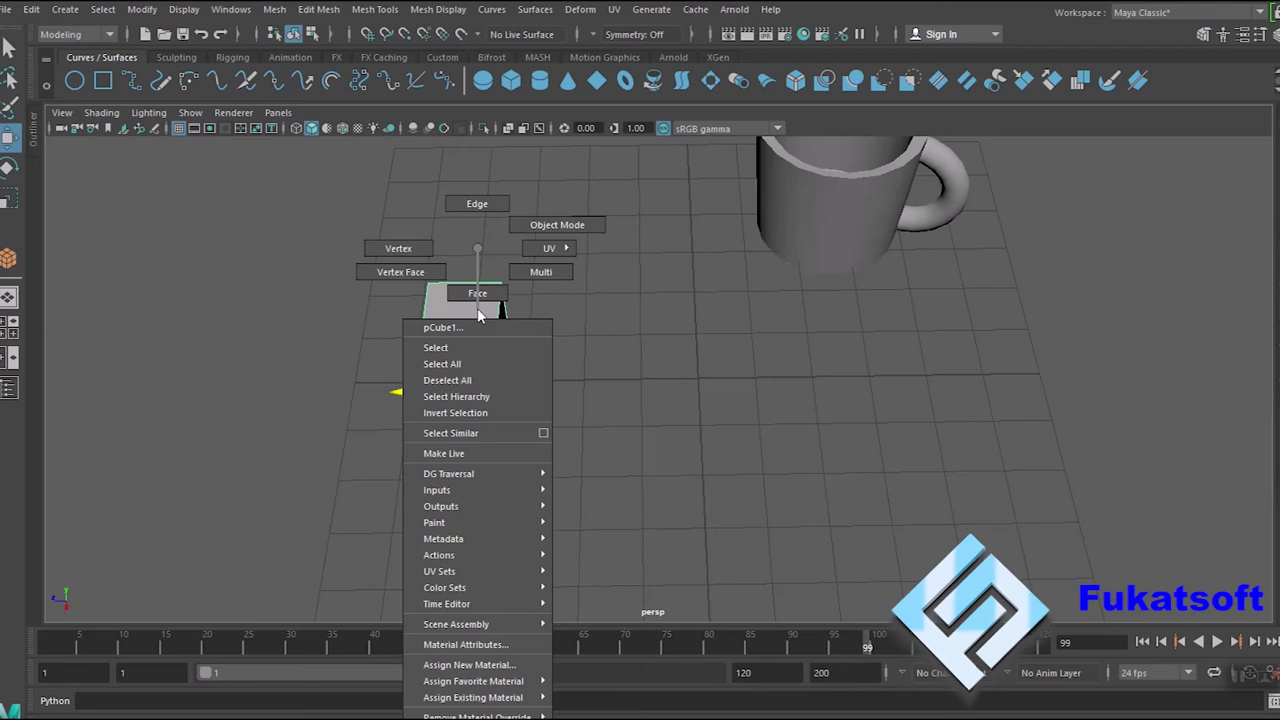
{"action": "left_click", "coordinate": [478, 315]}
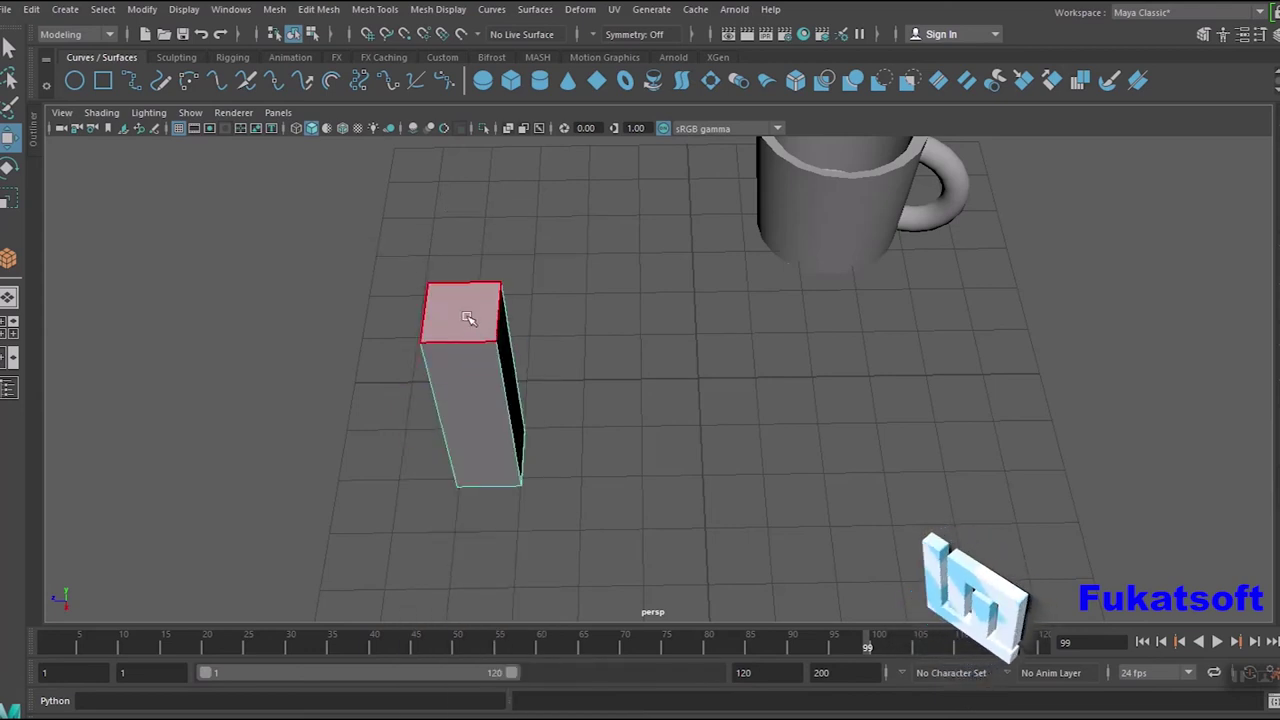
{"action": "left_click", "coordinate": [467, 316]}
{"action": "key", "text": "Delete"}
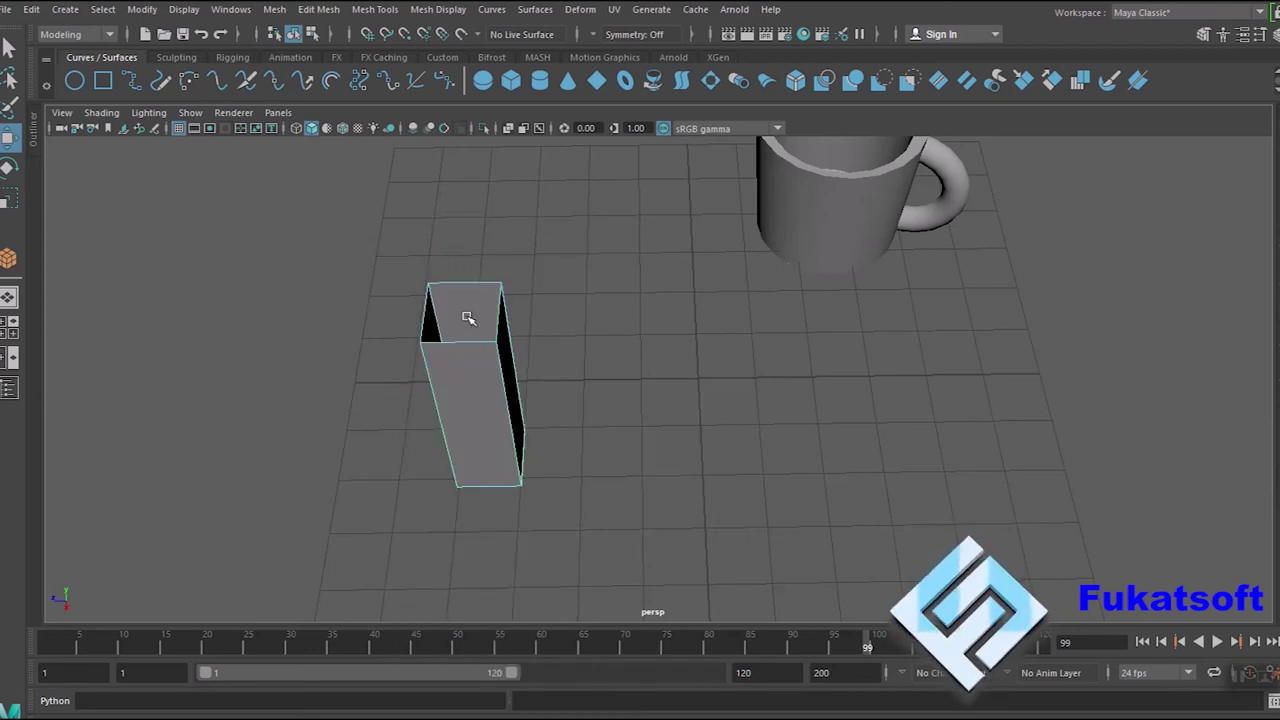
{"action": "left_click_drag", "start_coordinate": [570, 472], "coordinate": [571, 443], "text": "alt"}
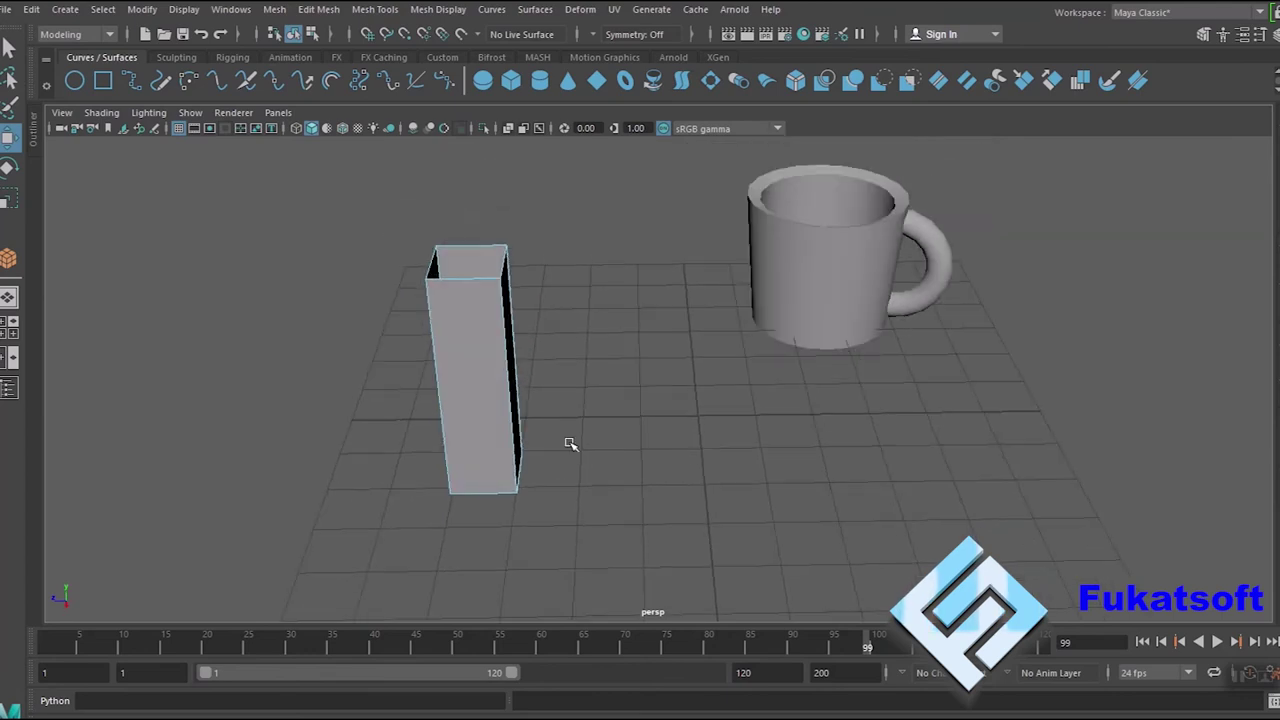
Return to Object Mode and duplicate the open-topped box in place as pCube2.
{"action": "right_click", "coordinate": [494, 248]}
{"action": "left_click", "coordinate": [574, 226]}
{"action": "left_click_drag", "start_coordinate": [563, 423], "coordinate": [587, 435], "text": "alt"}
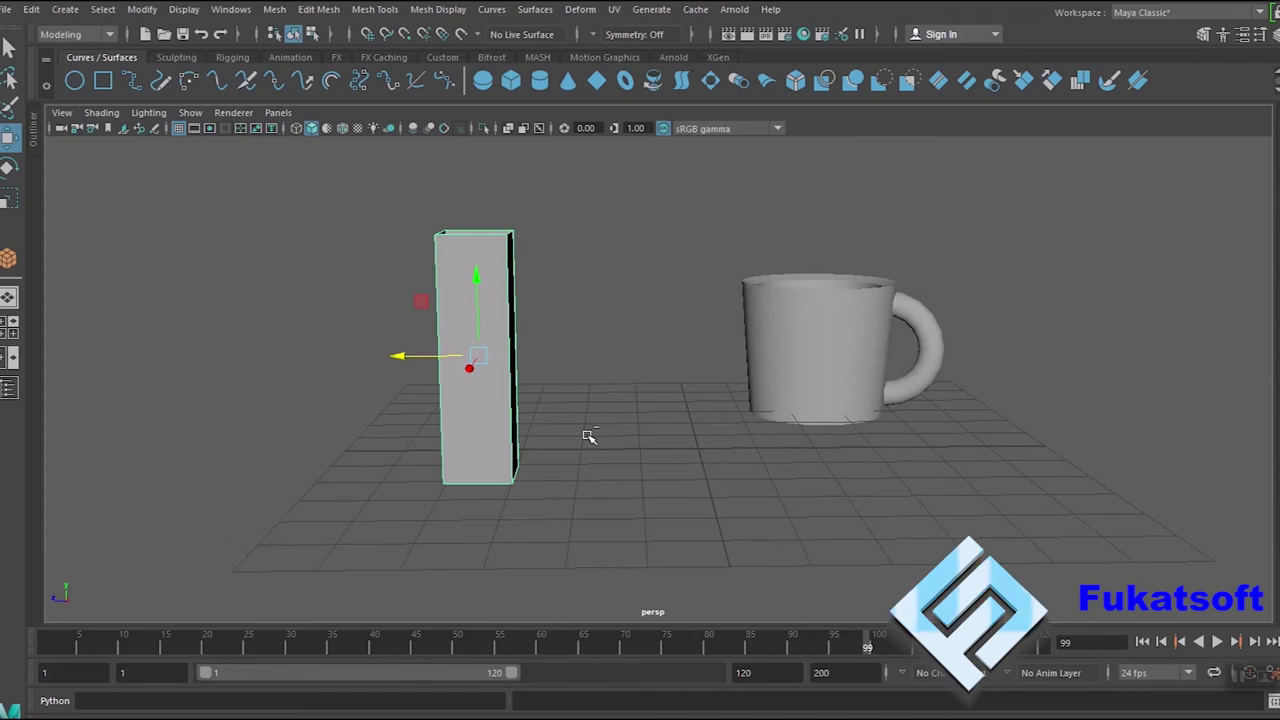
{"action": "key", "text": "ctrl+d"}
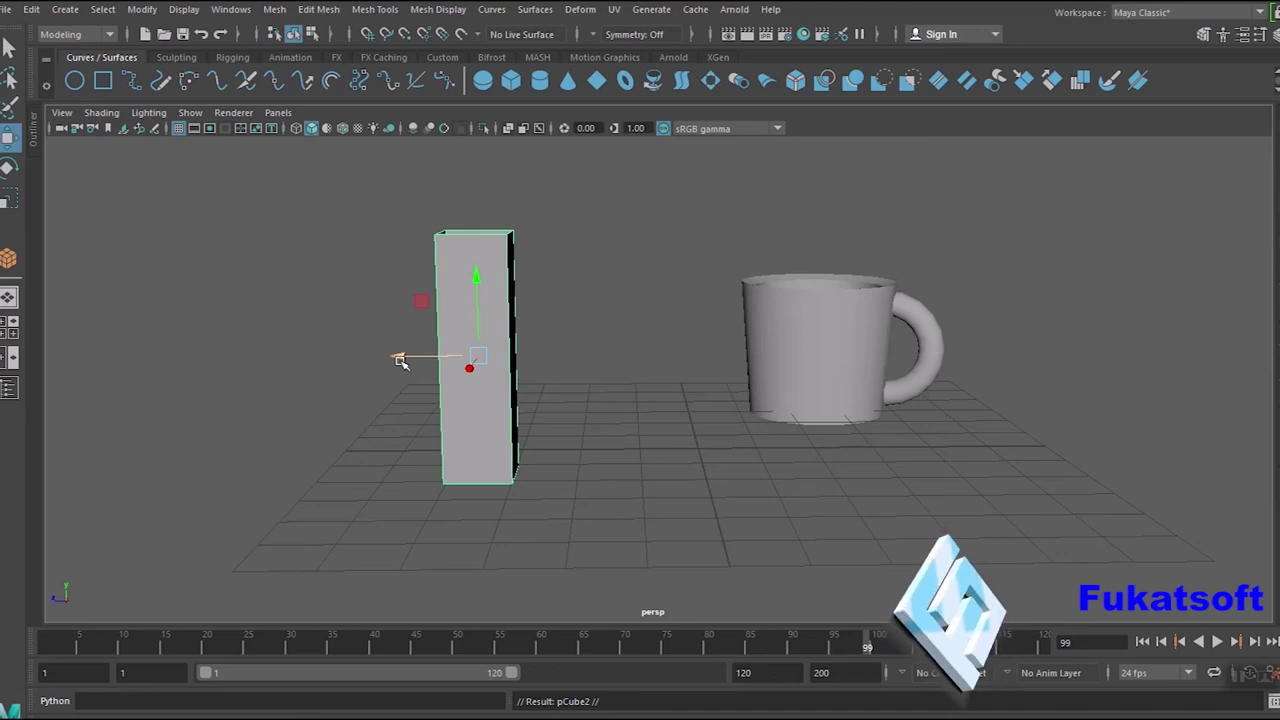
Slide the duplicate box along X beside the mug, then Mesh > Combine both boxes.
{"action": "left_click_drag", "start_coordinate": [399, 360], "coordinate": [616, 370]}
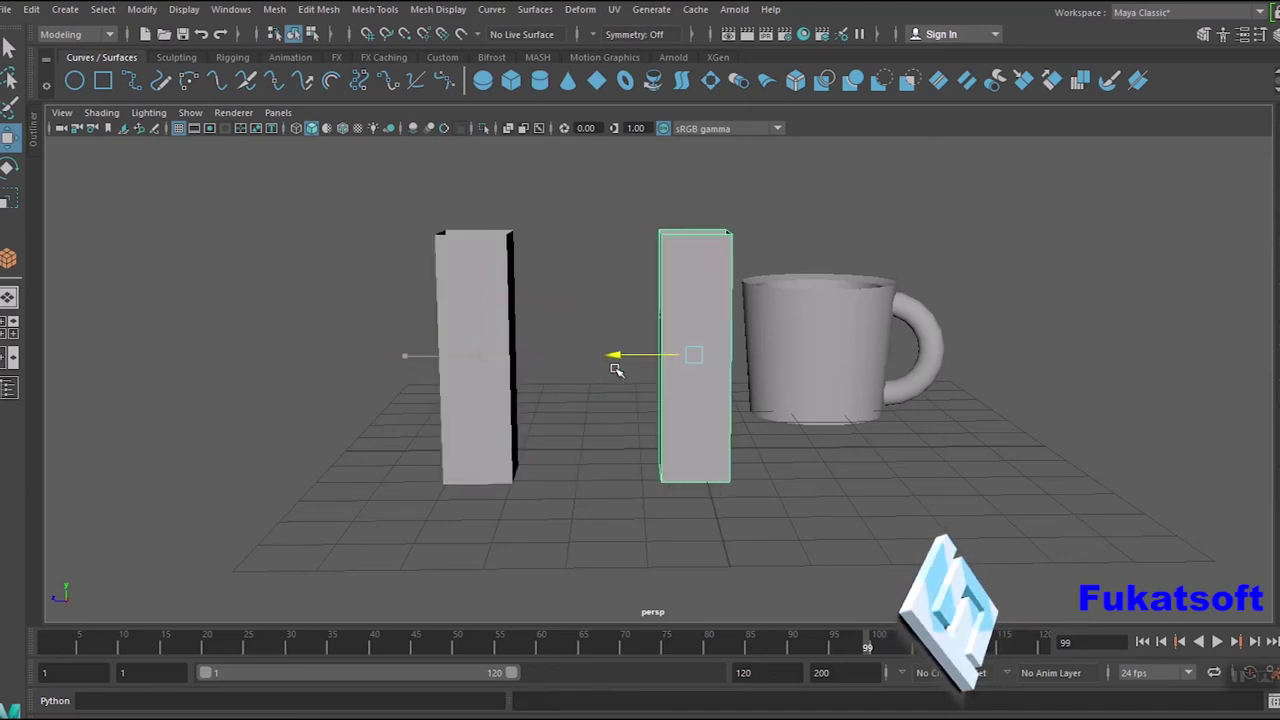
{"action": "mouse_move", "coordinate": [923, 420]}
{"action": "left_mouse_down", "text": "alt"}
{"action": "mouse_move", "coordinate": [917, 509]}
{"action": "mouse_move", "coordinate": [925, 402]}
{"action": "left_mouse_up", "text": "alt"}
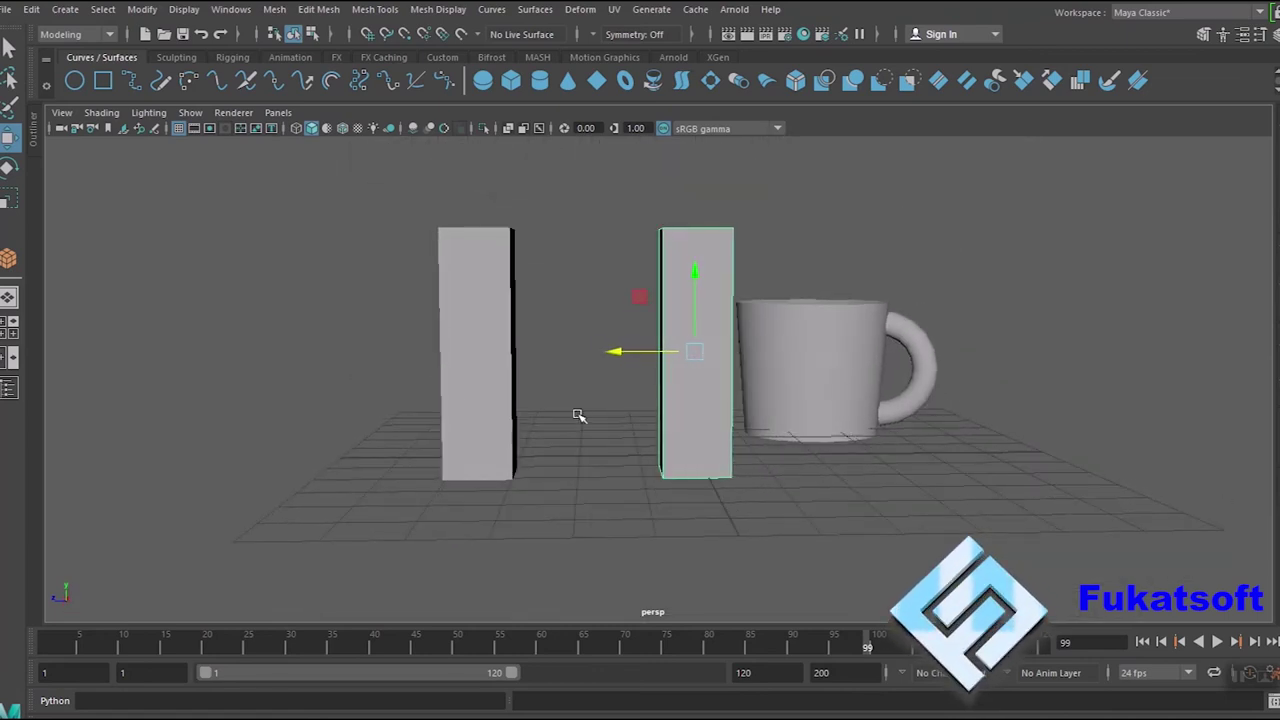
{"action": "left_click", "coordinate": [479, 372]}
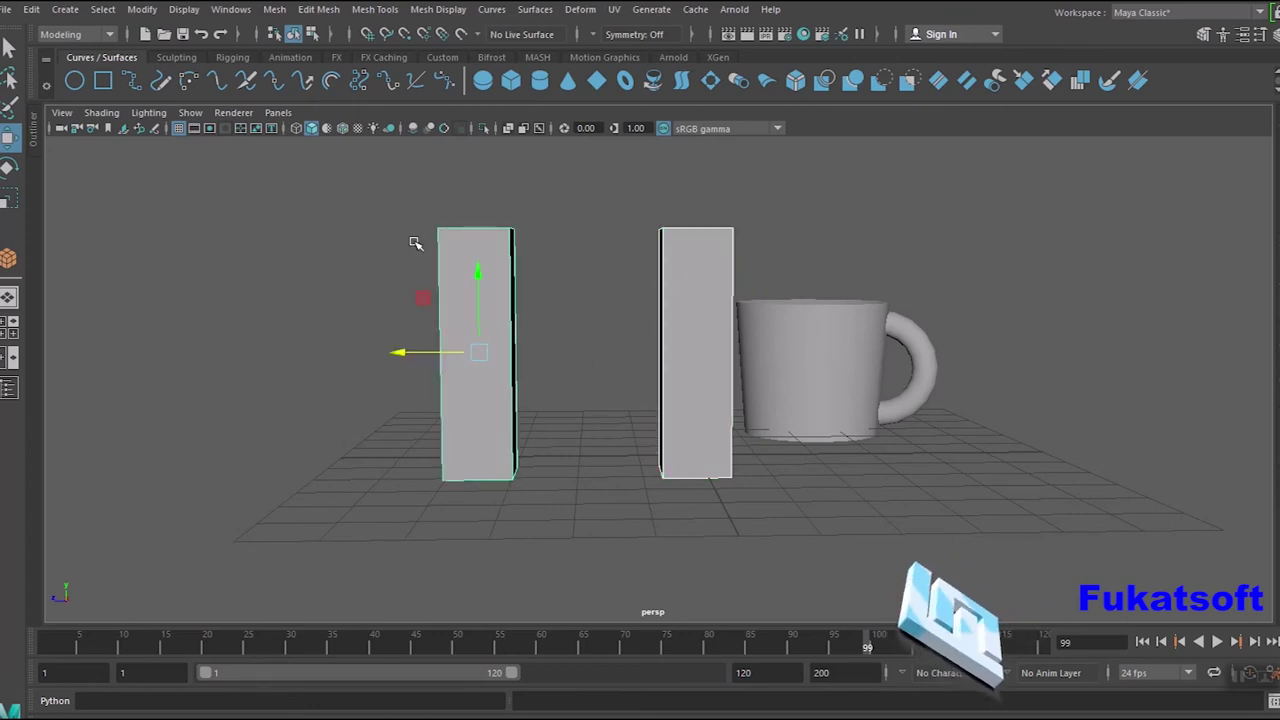
{"action": "left_click", "coordinate": [275, 10]}
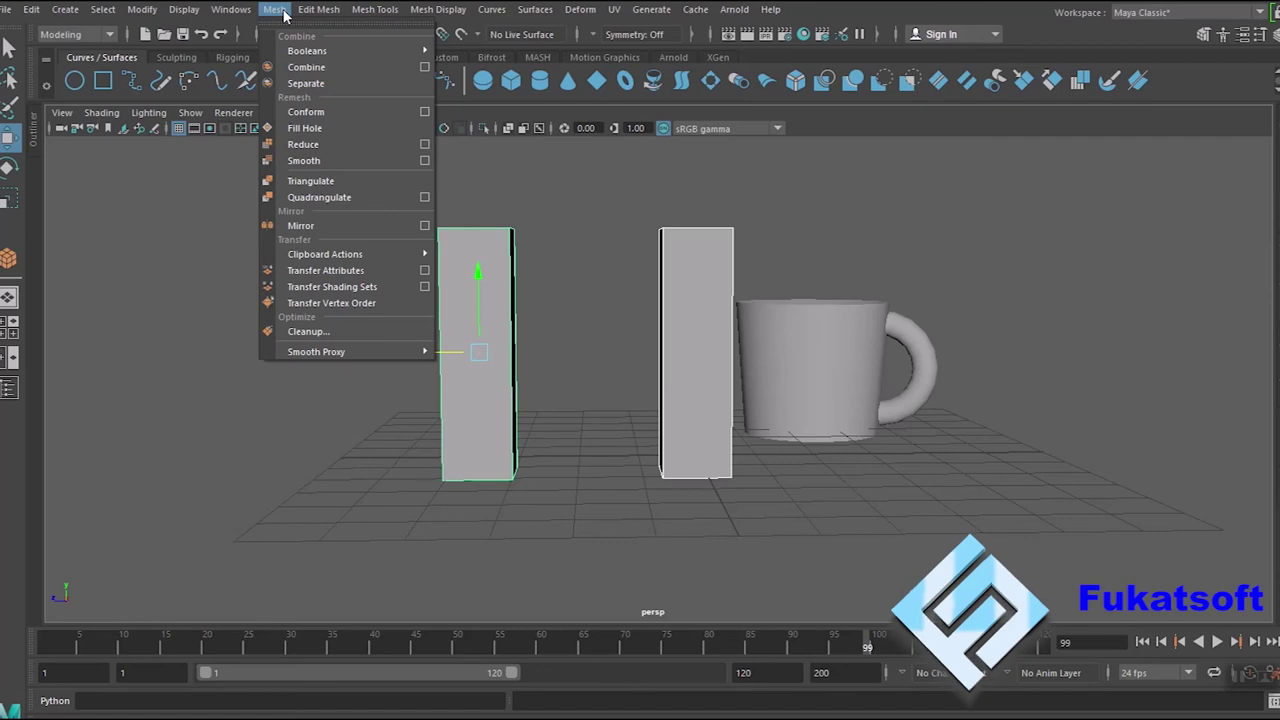
{"action": "left_click", "coordinate": [306, 67]}
{"action": "left_click", "coordinate": [786, 503]}
{"action": "left_click", "coordinate": [690, 380]}
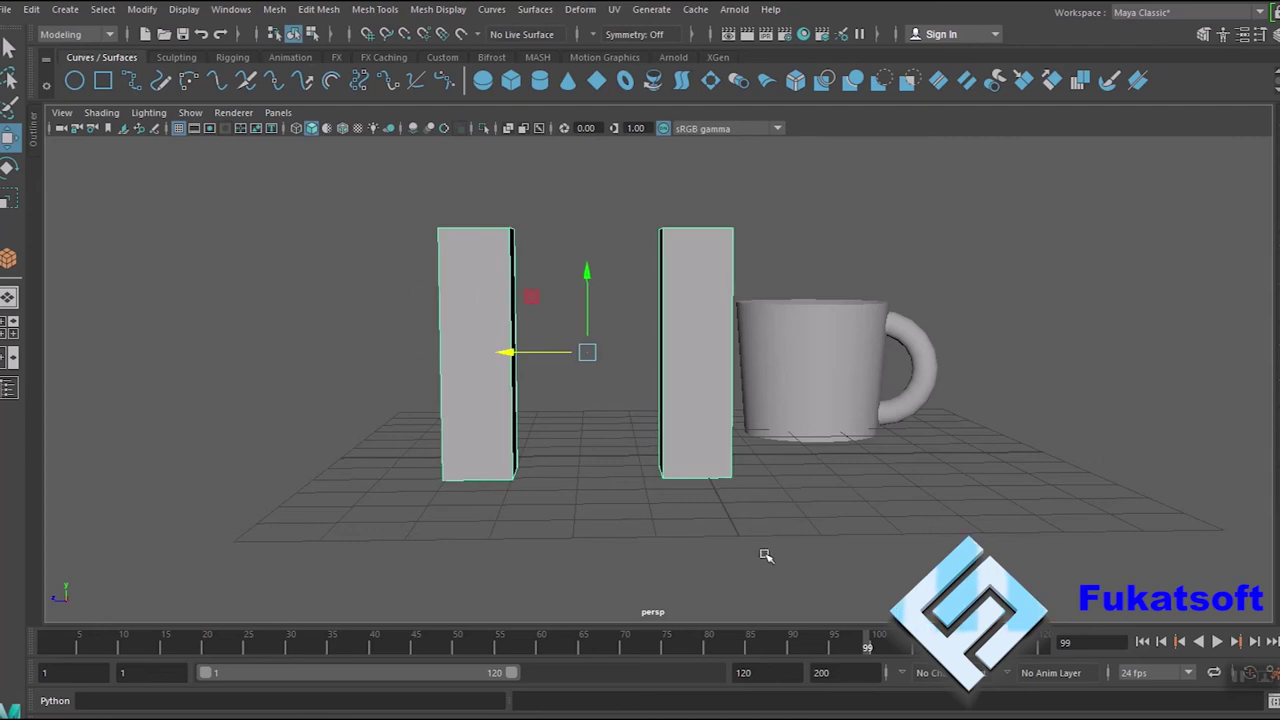
In Edge mode, select the facing top-rim edges of the left and right boxes.
{"action": "left_click_drag", "start_coordinate": [722, 398], "coordinate": [723, 493], "text": "alt"}
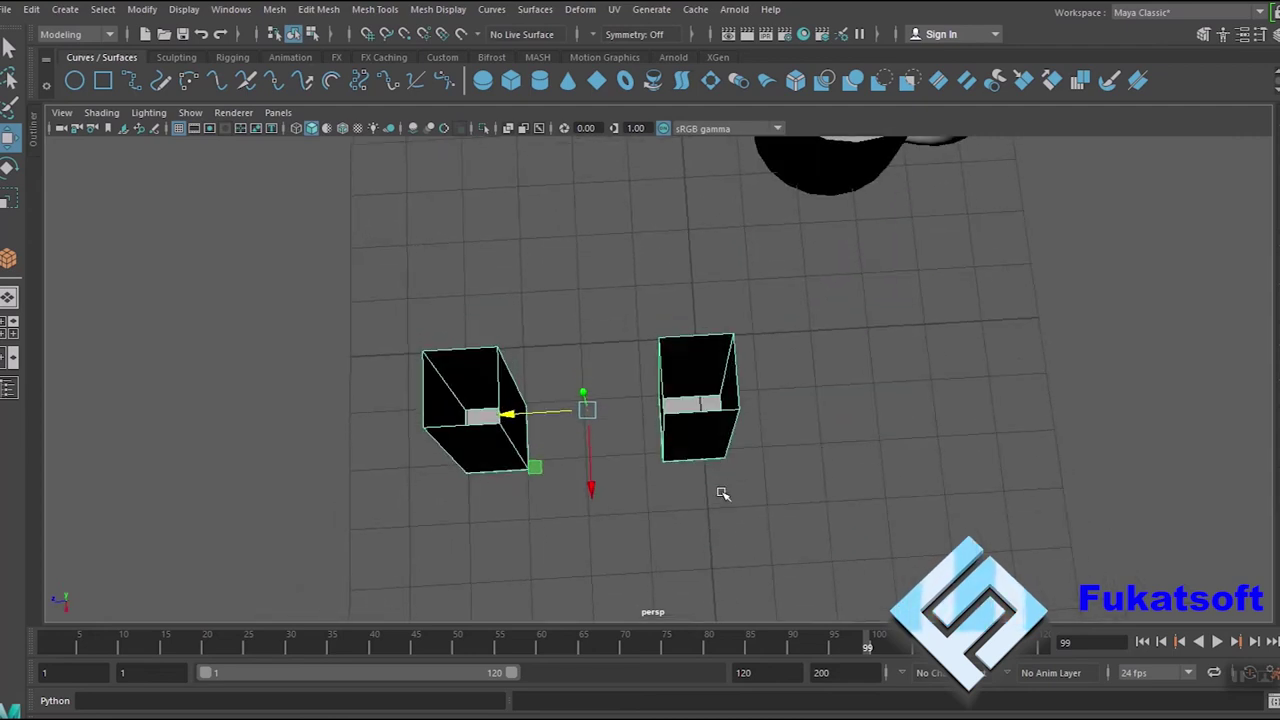
{"action": "right_click_drag", "start_coordinate": [460, 383], "coordinate": [431, 204]}
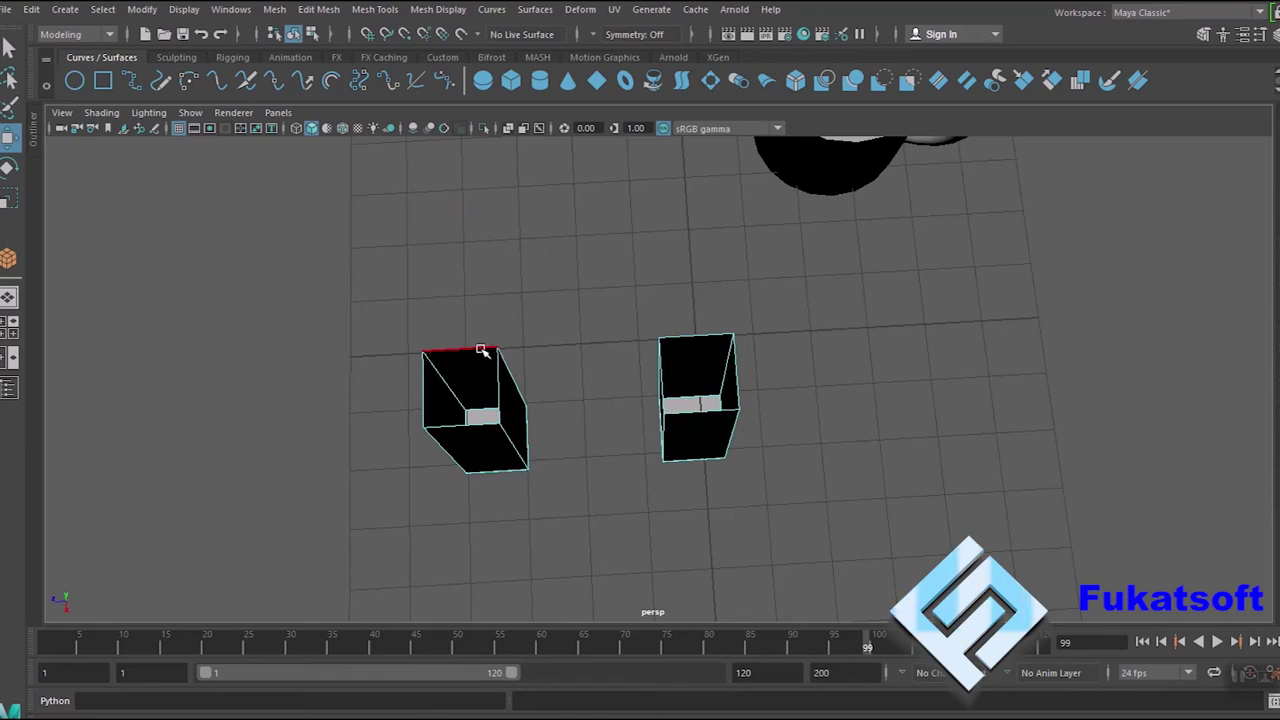
{"action": "left_click", "coordinate": [481, 350]}
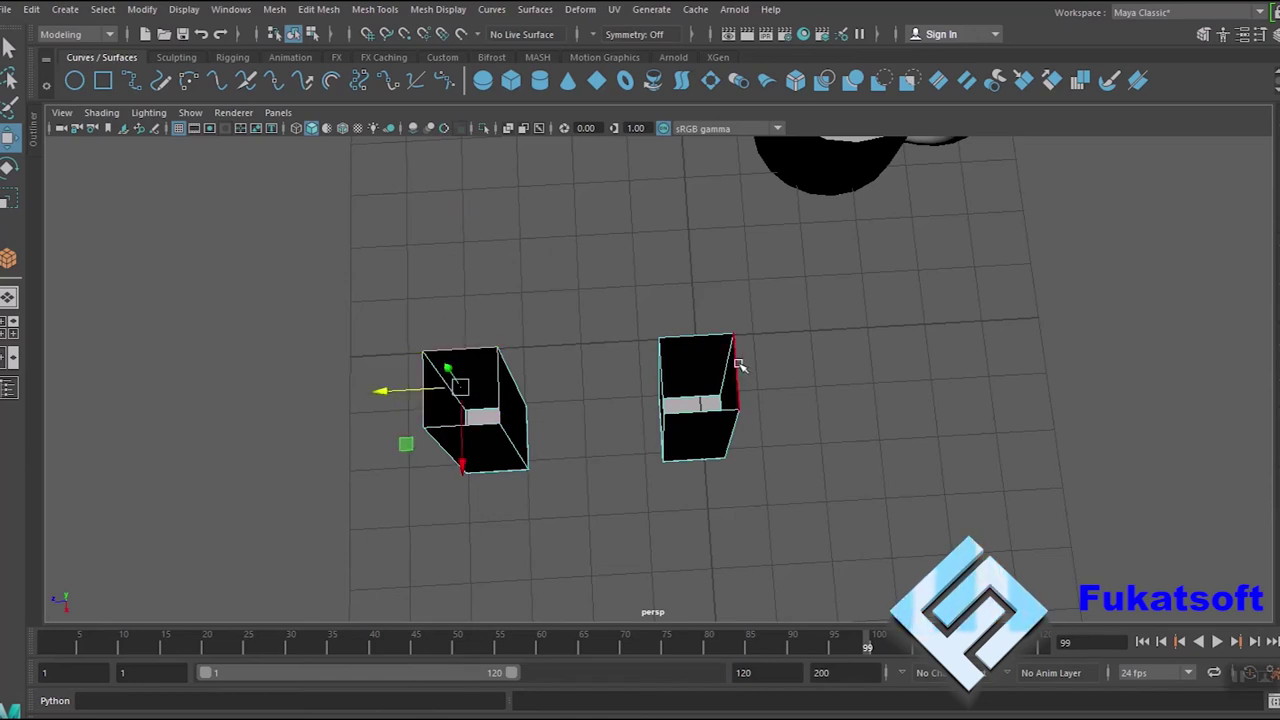
{"action": "left_click", "coordinate": [503, 398]}
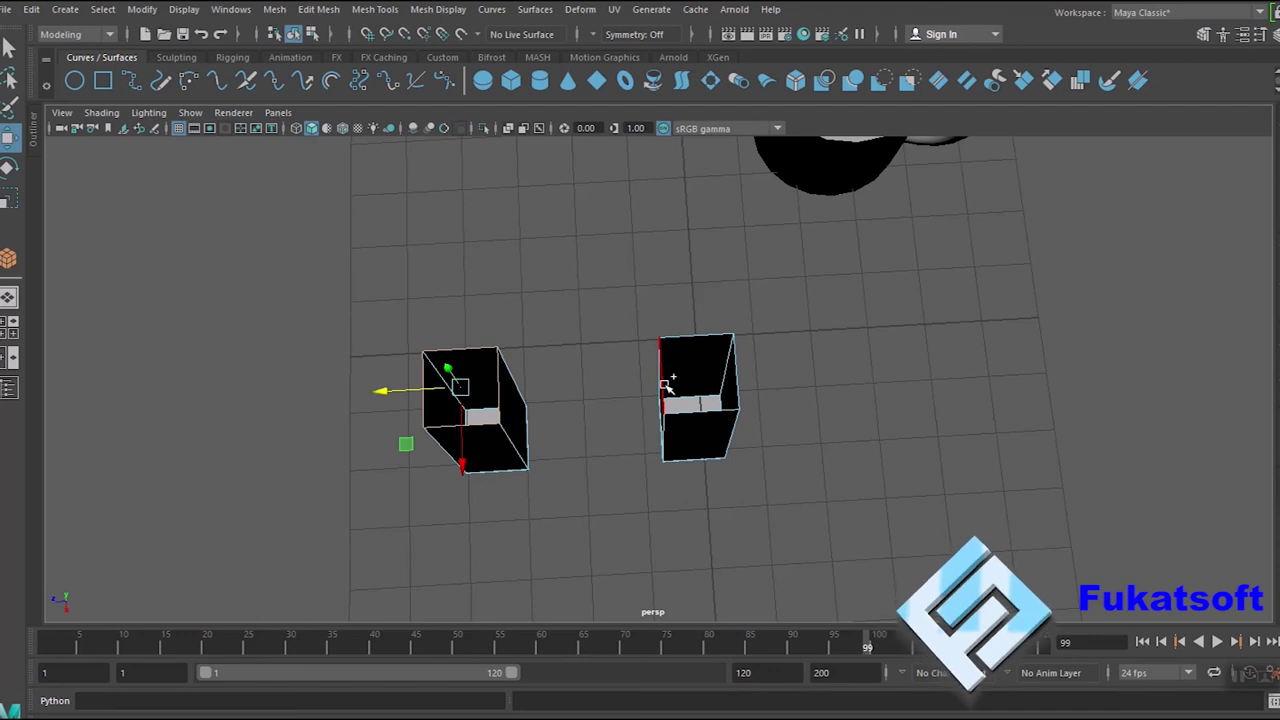
{"action": "left_click", "coordinate": [668, 385], "text": "shift"}
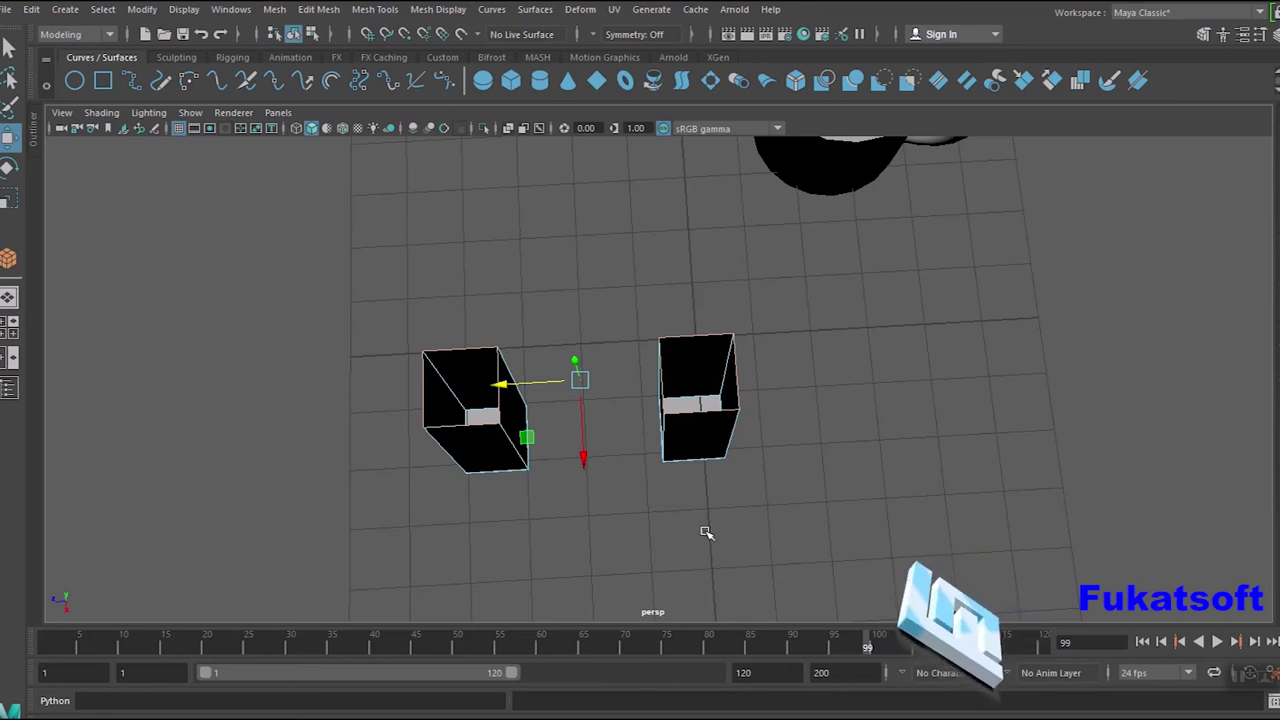
{"action": "left_click_drag", "start_coordinate": [714, 509], "coordinate": [651, 543], "text": "alt"}
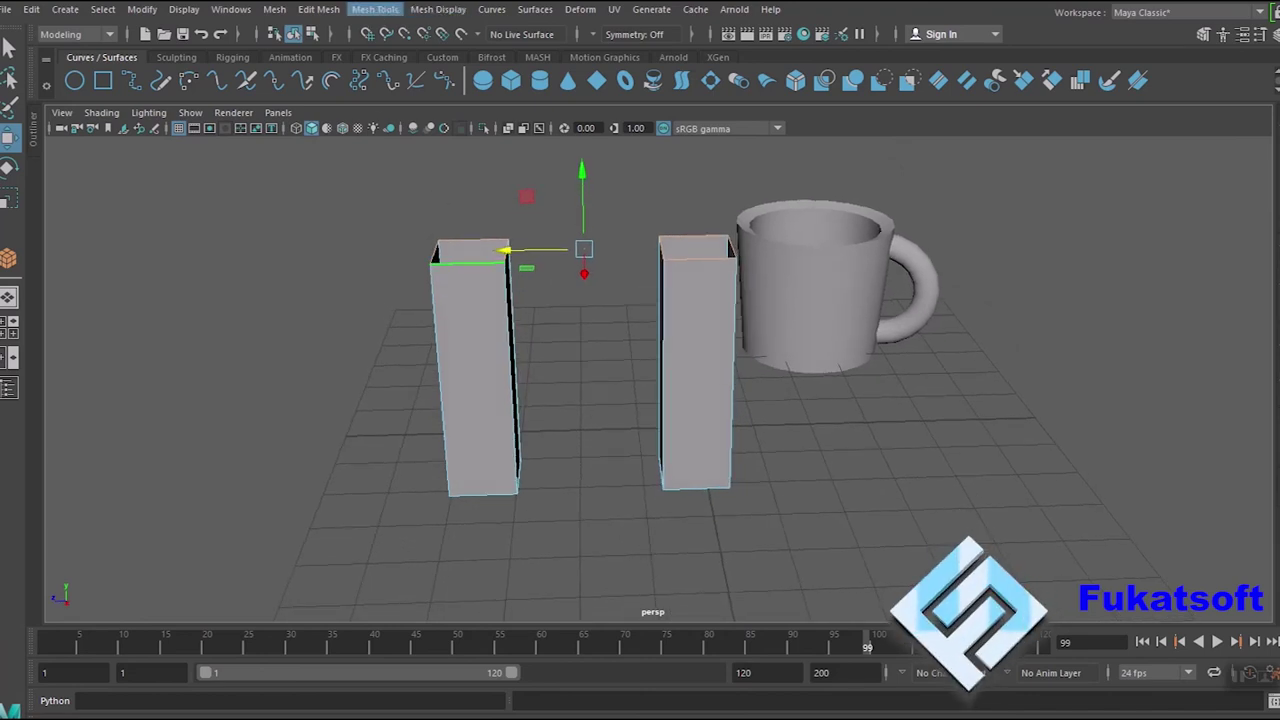
Bridge the selected rim edges with Smooth path + curve and 14 divisions.
{"action": "left_click", "coordinate": [376, 10]}
{"action": "left_click", "coordinate": [318, 9]}
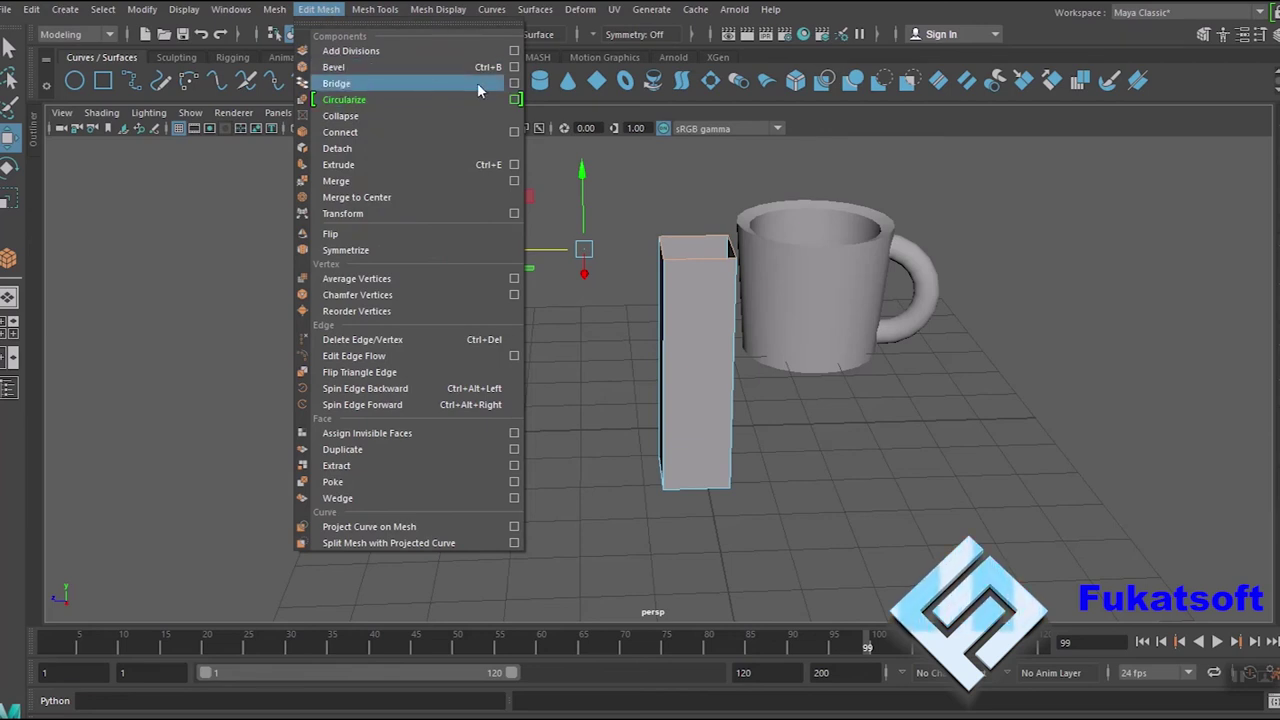
{"action": "left_click", "coordinate": [515, 84]}
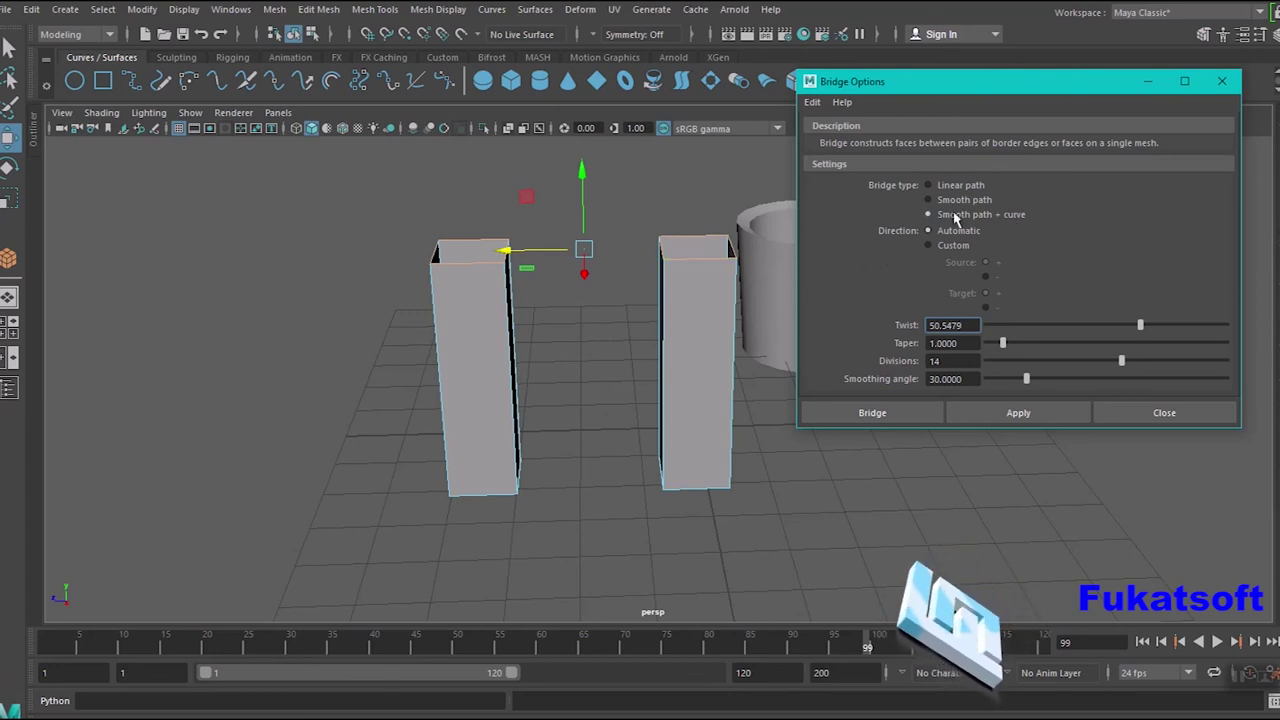
{"action": "left_click", "coordinate": [871, 416]}
{"action": "left_click_drag", "start_coordinate": [870, 478], "coordinate": [857, 443], "text": "alt"}
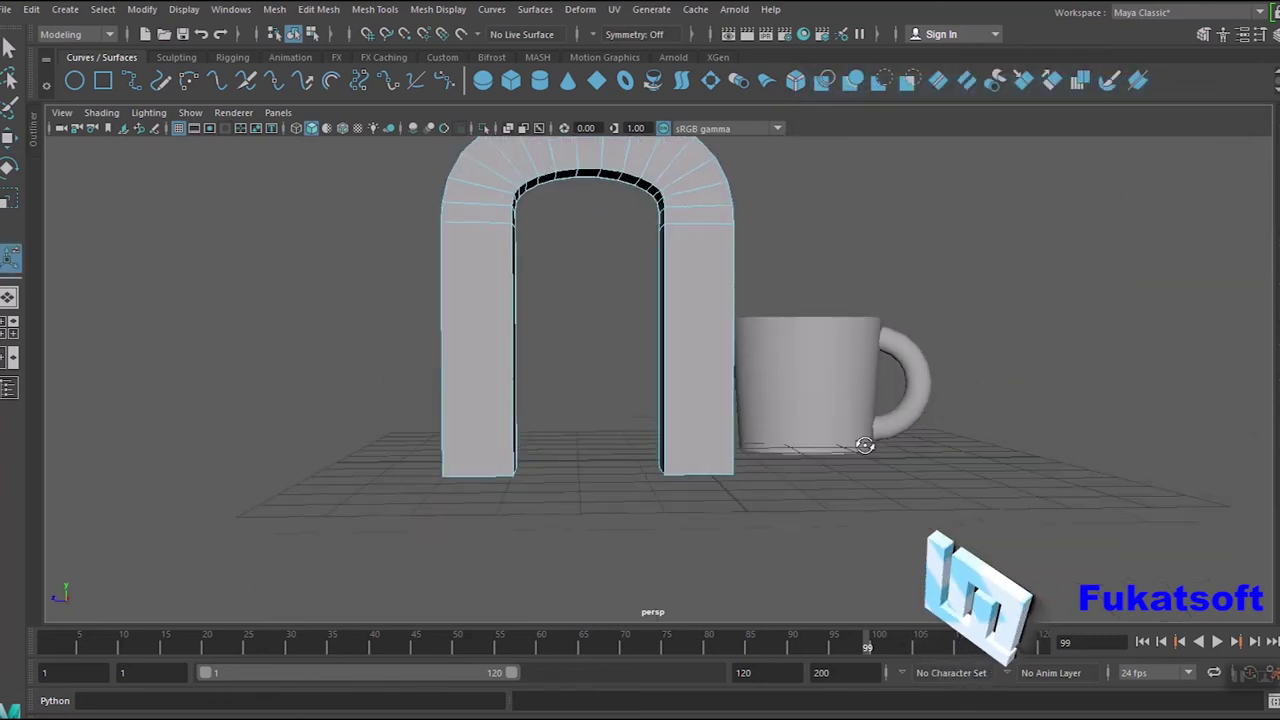
{"action": "mouse_move", "coordinate": [834, 306]}
{"action": "left_mouse_down", "text": "alt"}
{"action": "mouse_move", "coordinate": [857, 466]}
{"action": "mouse_move", "coordinate": [806, 460]}
{"action": "mouse_move", "coordinate": [640, 486]}
{"action": "mouse_move", "coordinate": [865, 476]}
{"action": "left_mouse_up", "text": "alt"}
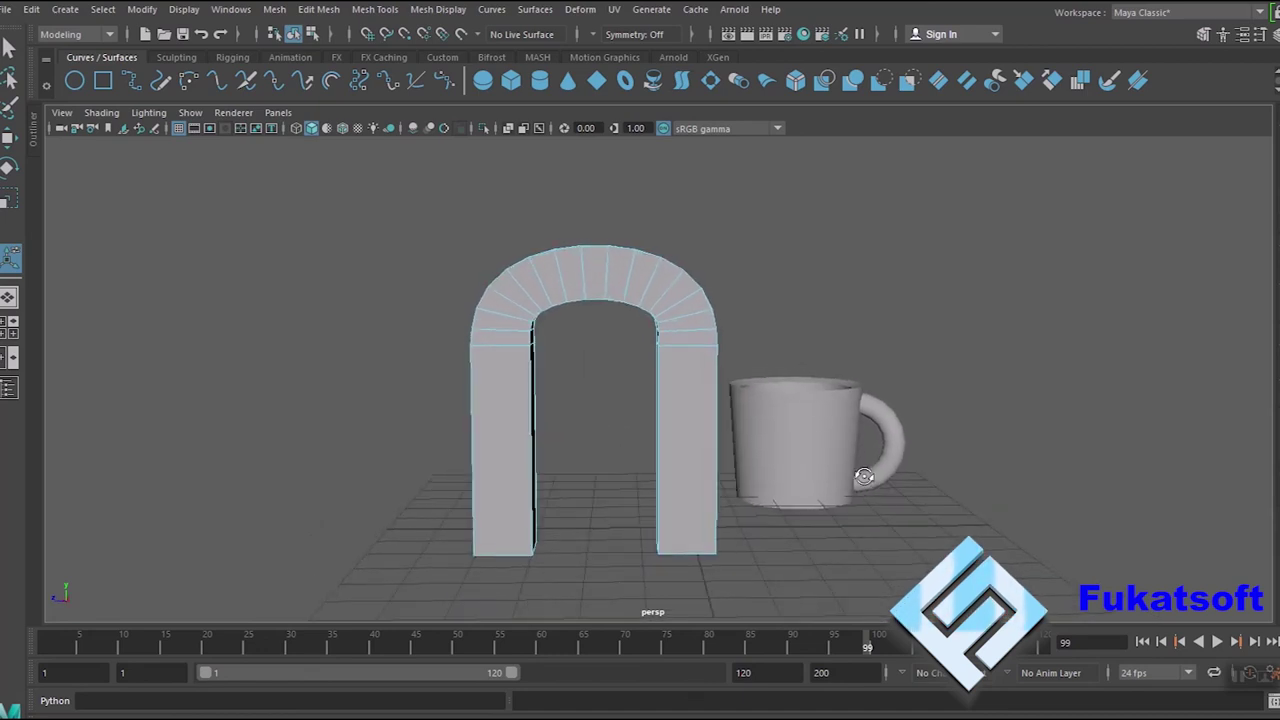
{"action": "scroll", "coordinate": [825, 453], "scroll_direction": "up", "scroll_amount": 2}
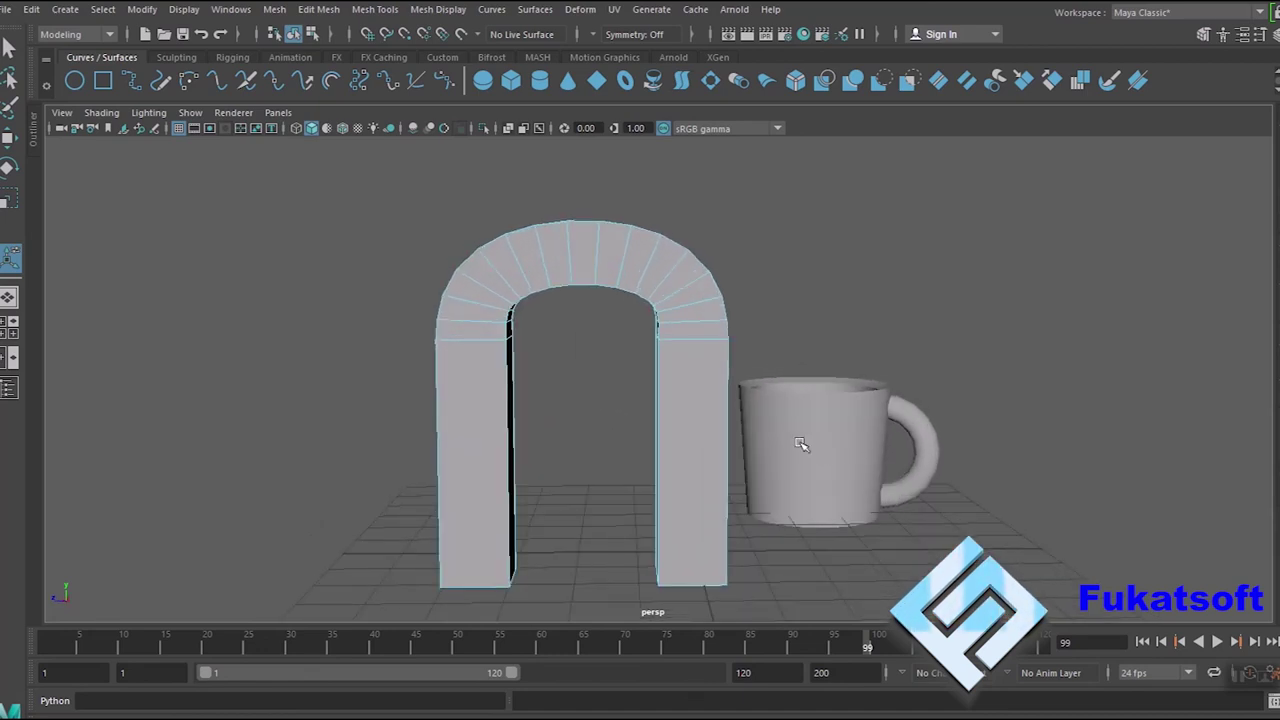
{"action": "left_click", "coordinate": [910, 455]}
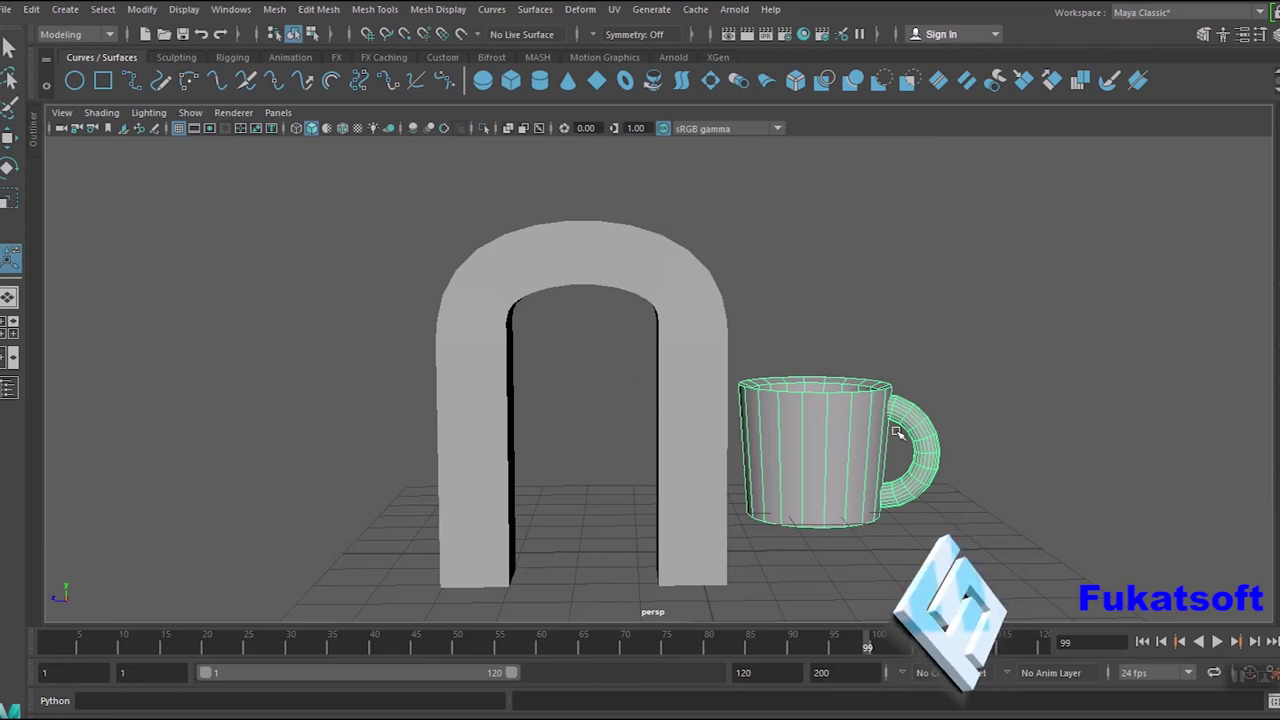
{"action": "left_click_drag", "start_coordinate": [918, 466], "coordinate": [790, 469], "text": "alt"}
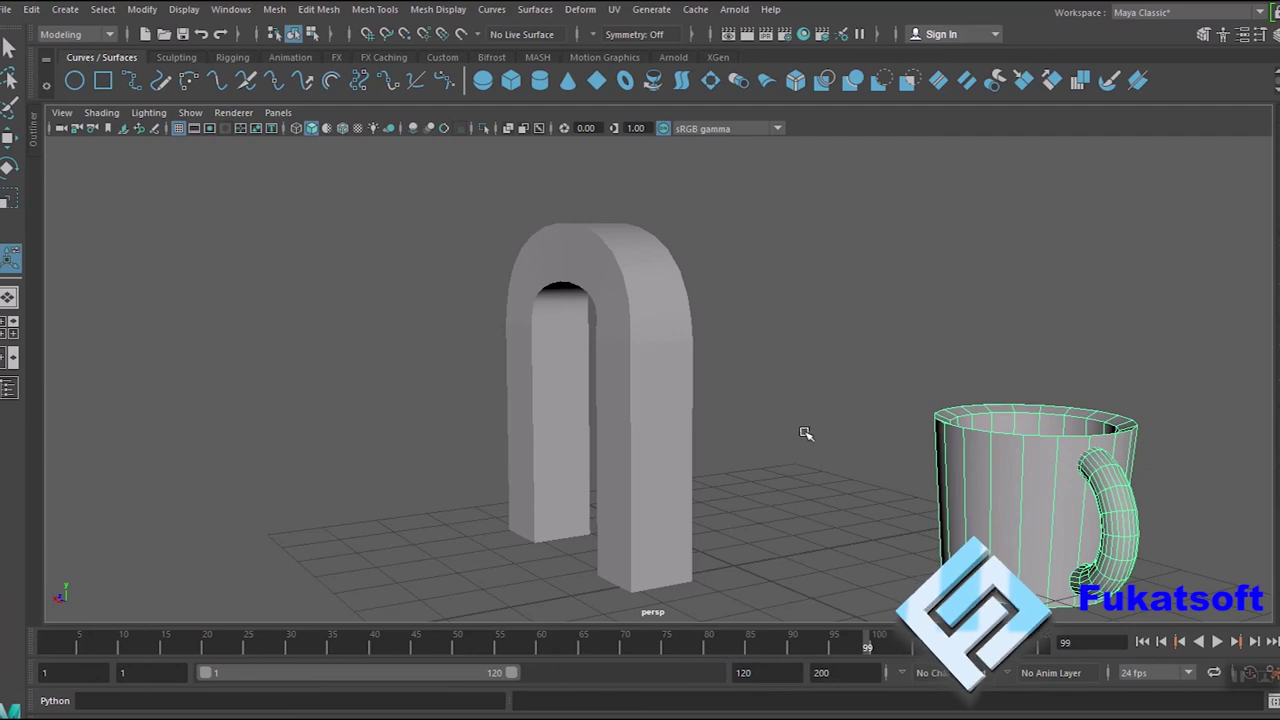
{"action": "left_click_drag", "start_coordinate": [721, 489], "coordinate": [838, 474], "text": "alt"}
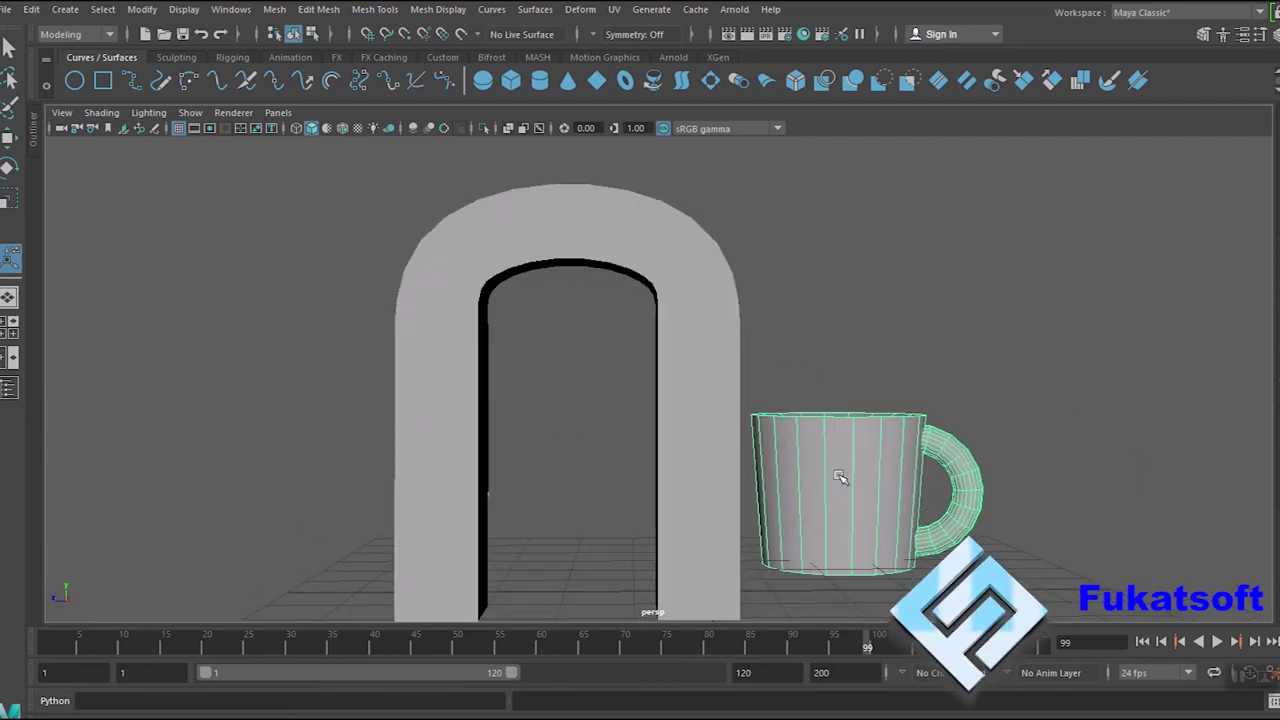
{"action": "scroll", "coordinate": [837, 440], "scroll_direction": "up", "scroll_amount": 3}
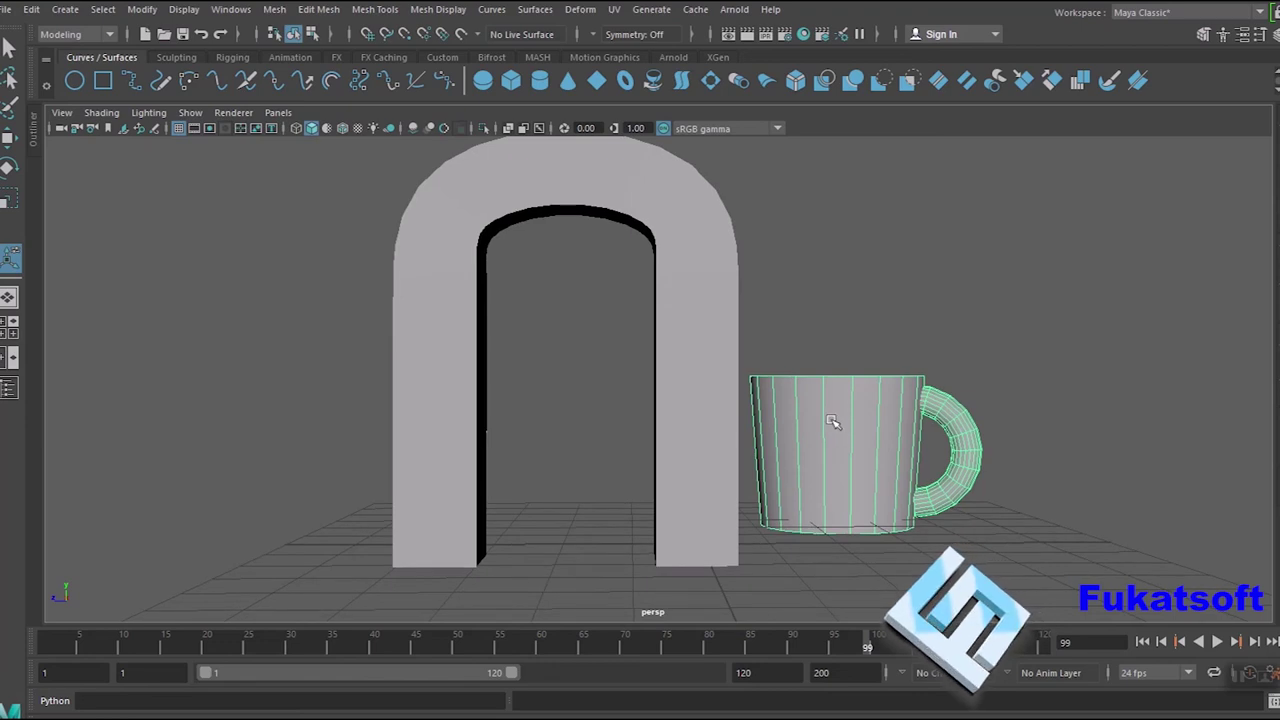
{"action": "scroll", "coordinate": [833, 422], "scroll_direction": "down", "scroll_amount": 1}
{"action": "scroll", "coordinate": [832, 425], "scroll_direction": "down", "scroll_amount": 1}
{"action": "scroll", "coordinate": [831, 430], "scroll_direction": "down", "scroll_amount": 2}
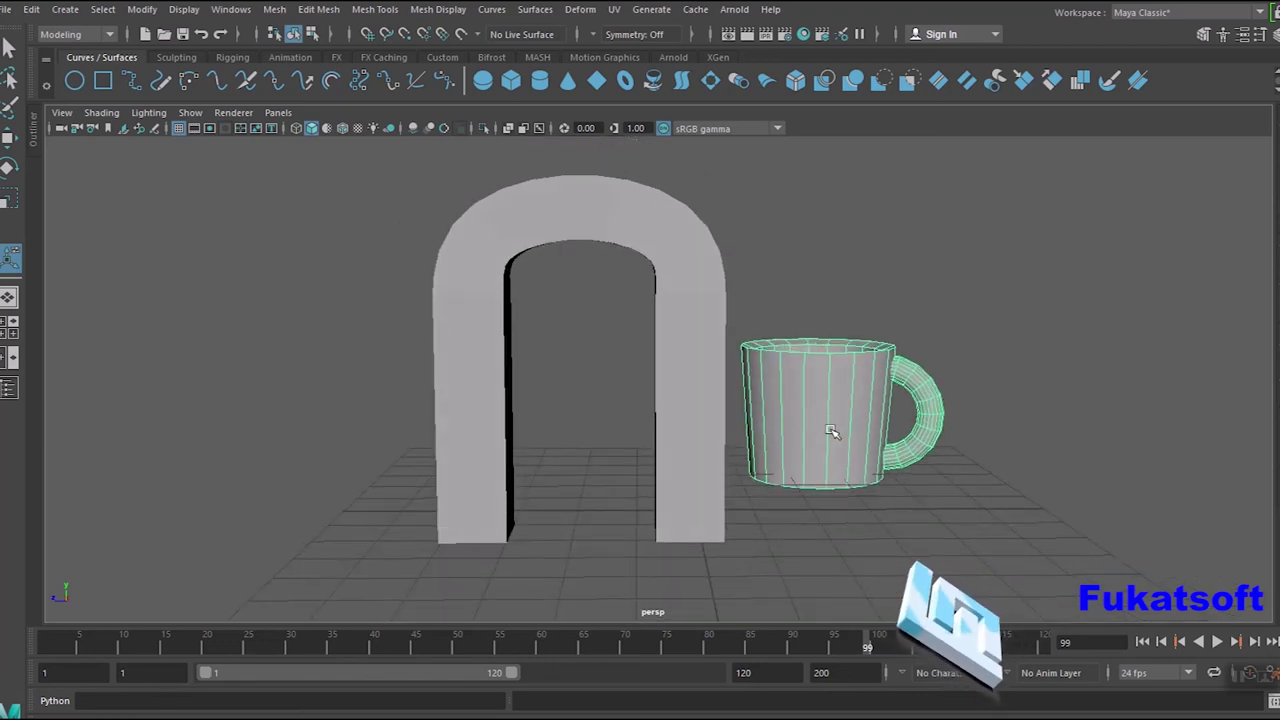
{"action": "left_click_drag", "start_coordinate": [831, 431], "coordinate": [835, 450], "text": "alt"}
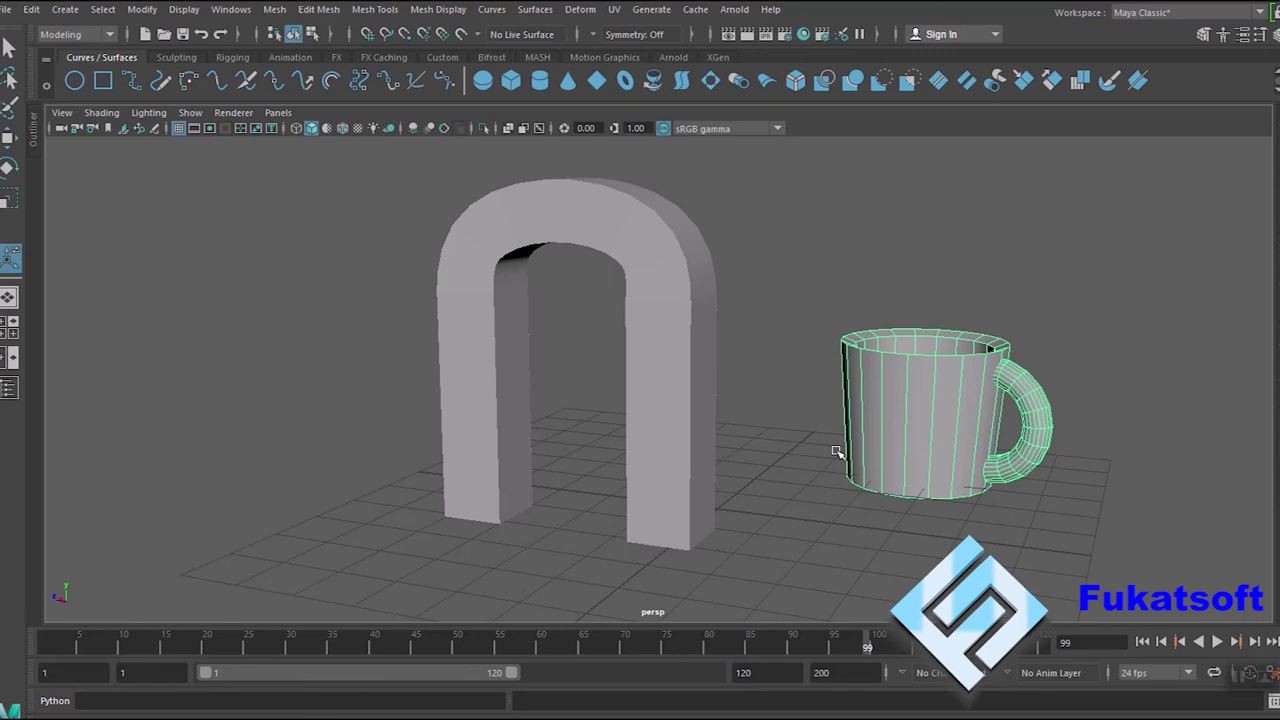